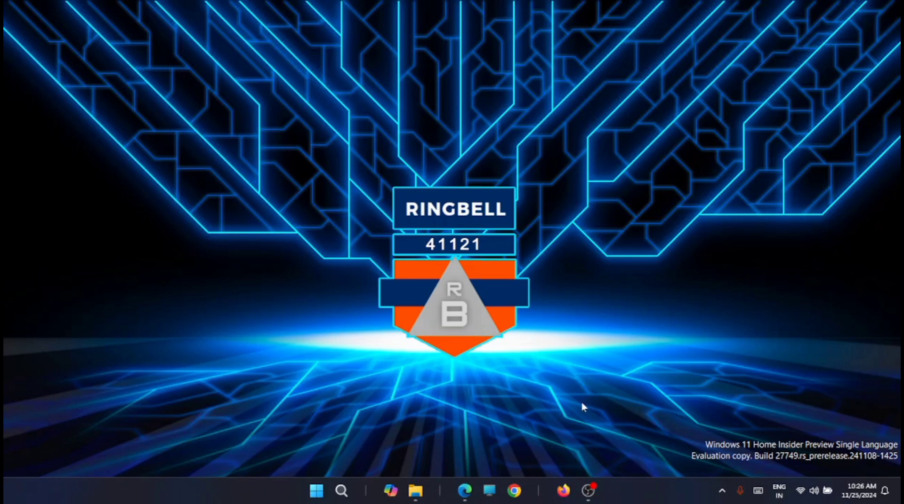
Step: Open cros.tech in Google Chrome
left_click(514, 491)
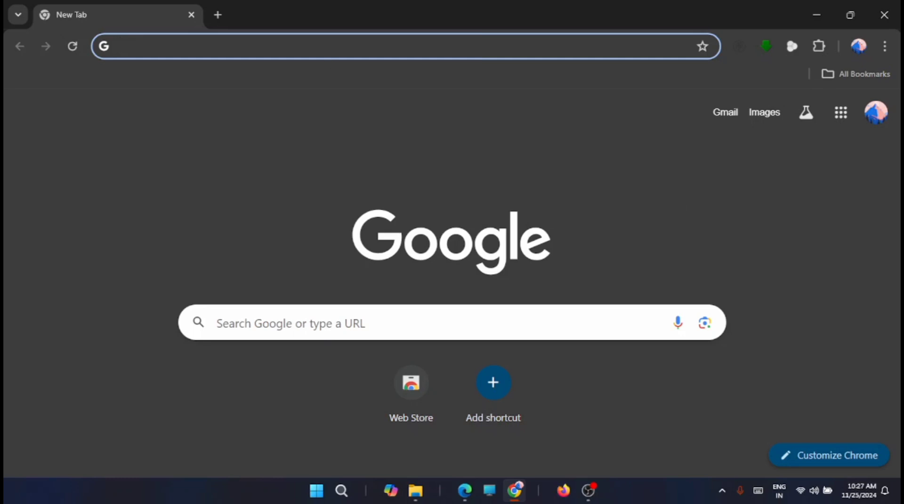
type("cros.tech")
key("Return")
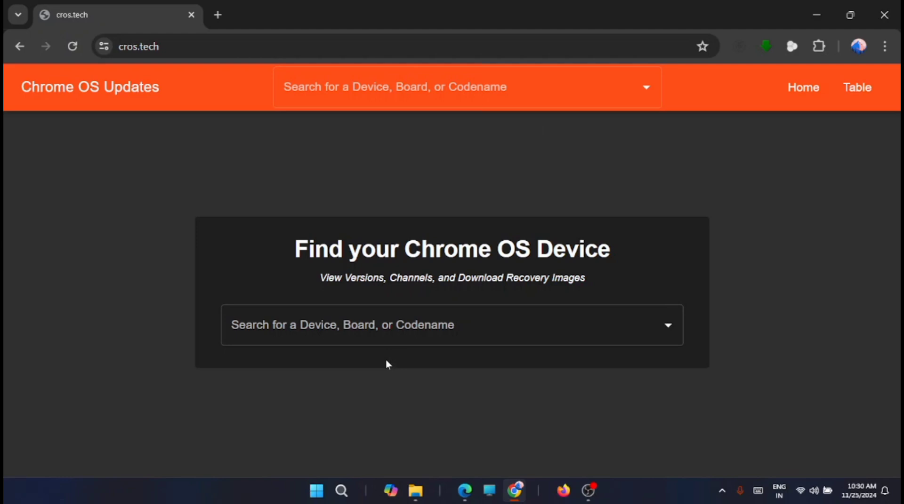
Step: Look up the computer's processor model in Windows System Information, and minimize that window
left_click(316, 491)
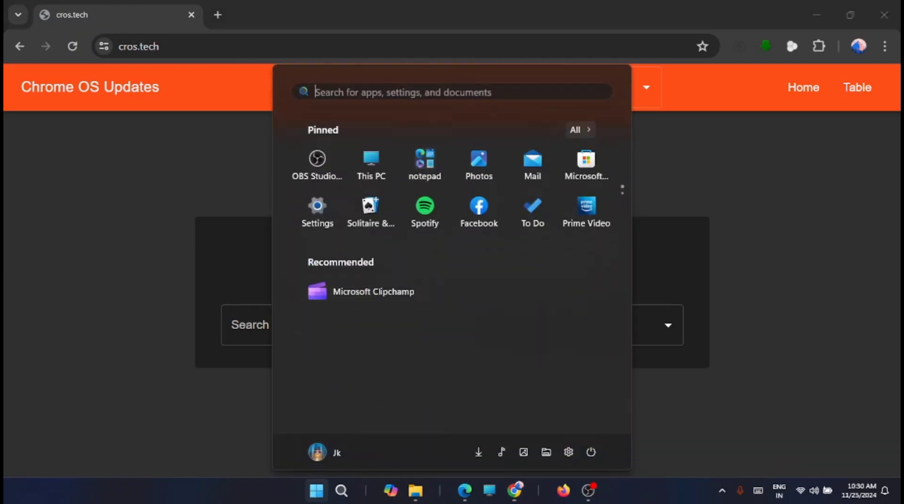
type("syst")
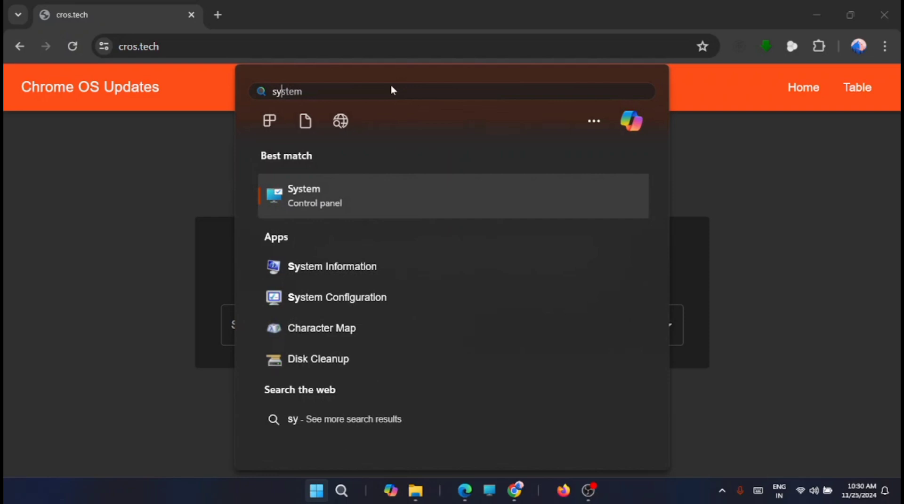
left_click(395, 184)
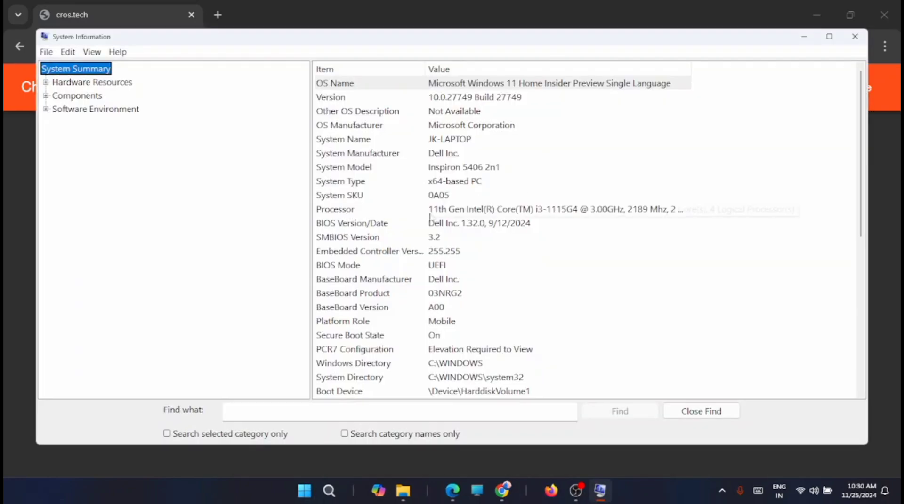
left_click(429, 213)
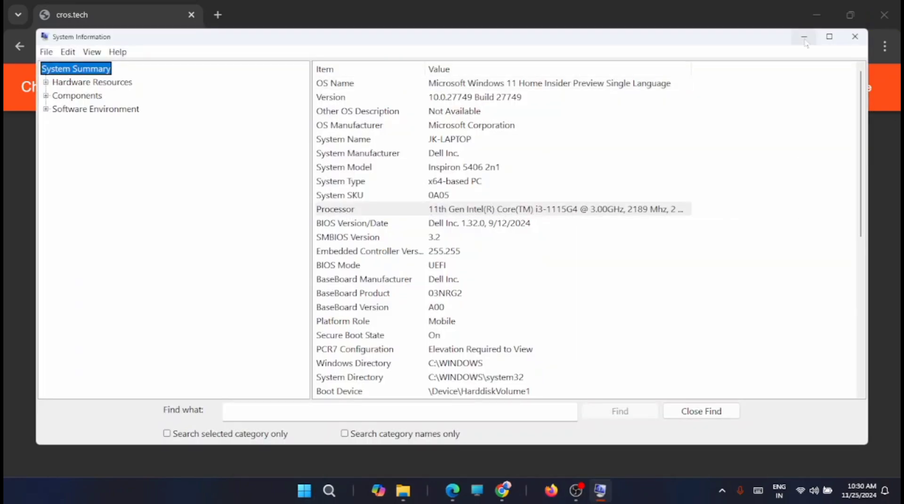
left_click(803, 36)
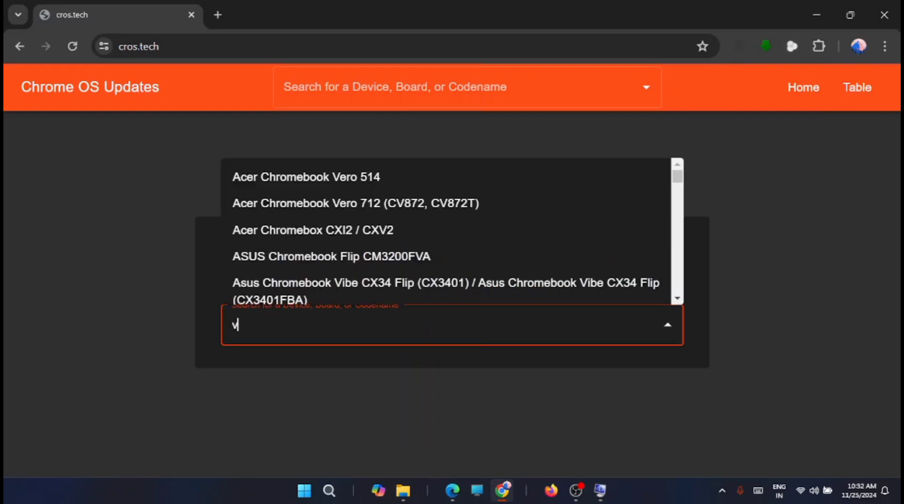
Step: Find the device codename voxel on cros.tech and download its version 130 recovery image
type("ox")
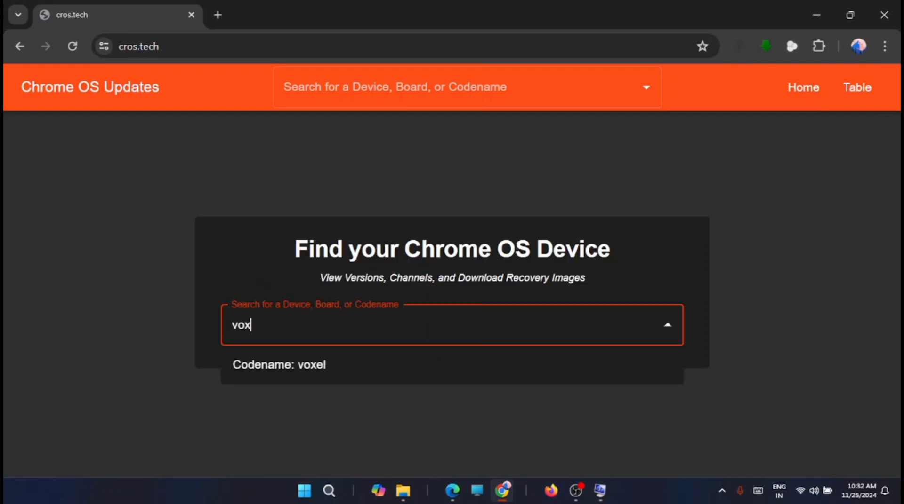
left_click(309, 365)
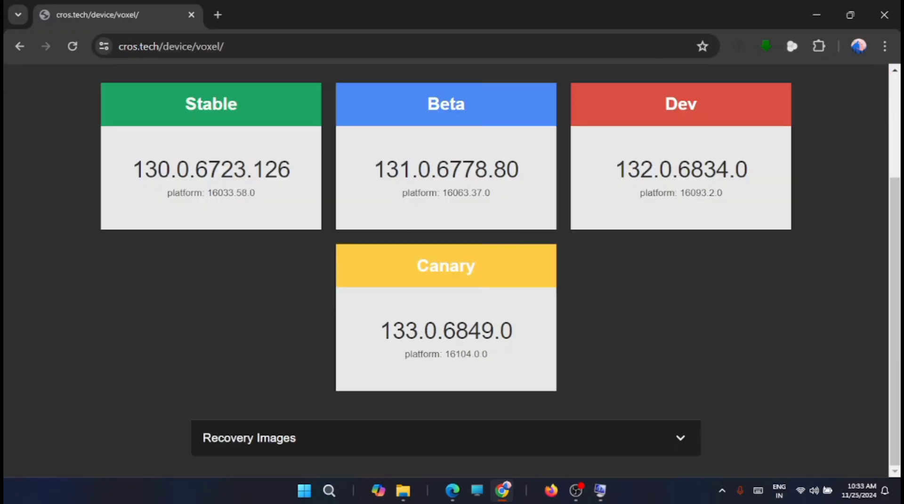
left_click(679, 439)
scroll(716, 377, "down", 2)
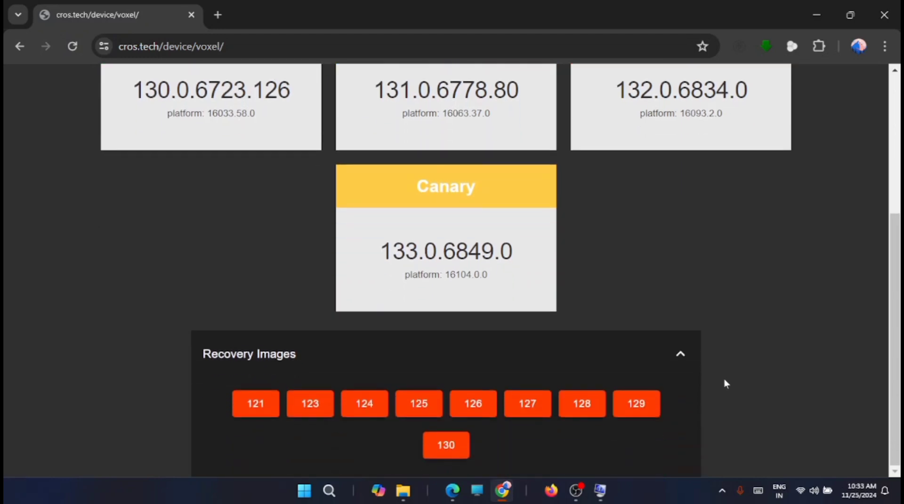
left_click(448, 448)
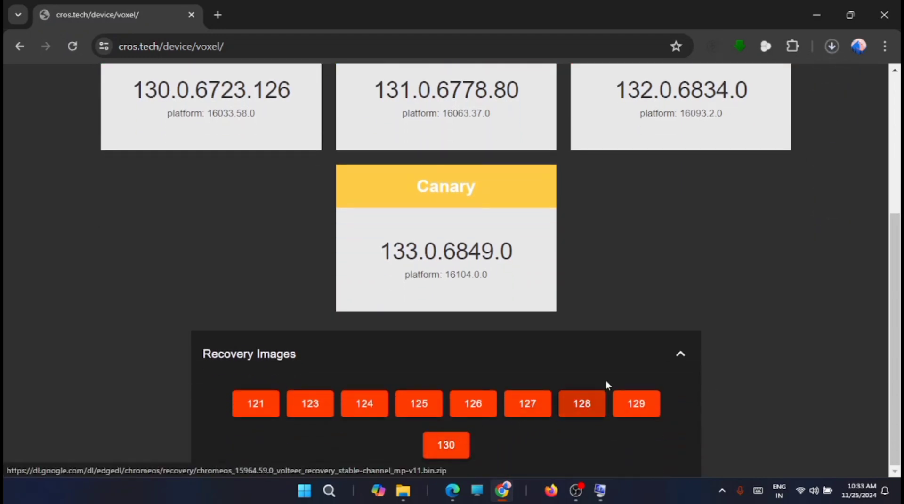
left_click(832, 46)
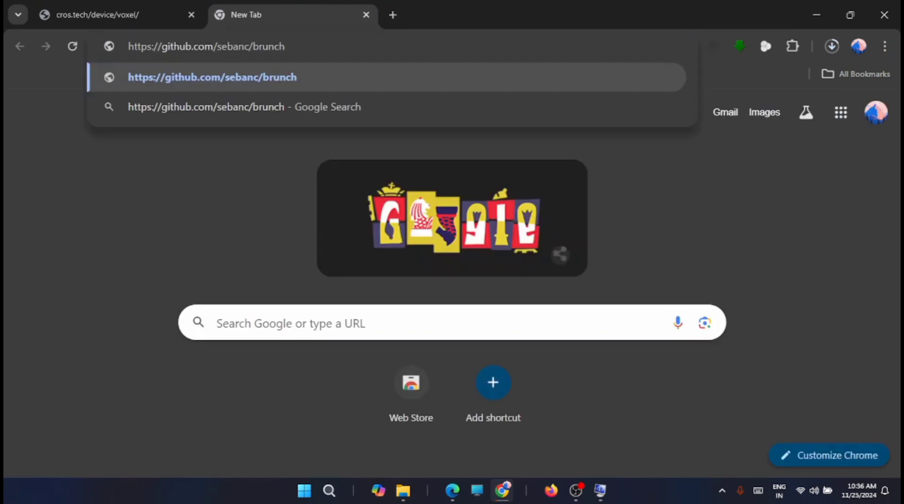
Step: Download brunch_r130_stable_20241122.tar.gz from the latest release at github.com/sebanc/brunch and check the recent downloads
key("Return")
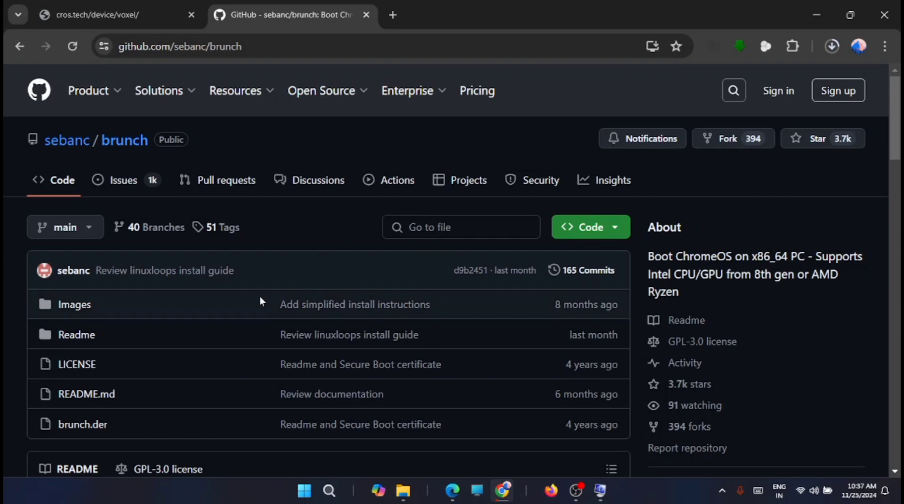
scroll(434, 272, "down", 5)
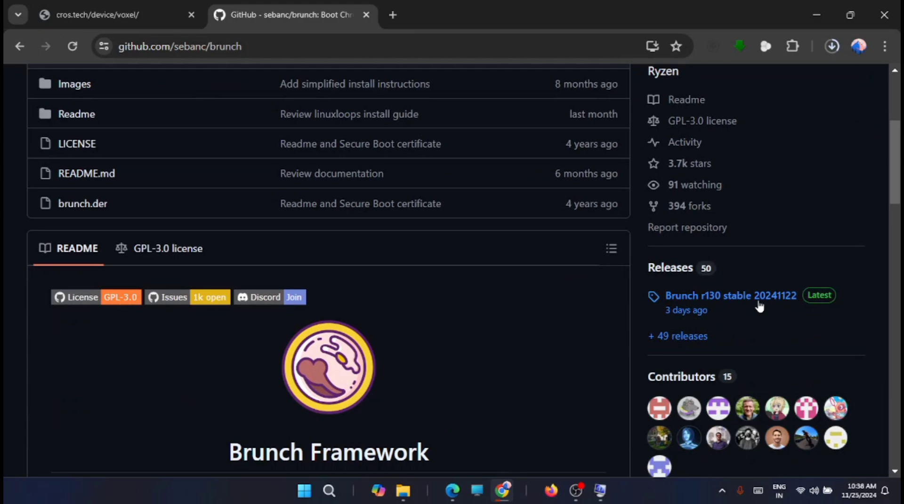
left_click(772, 301)
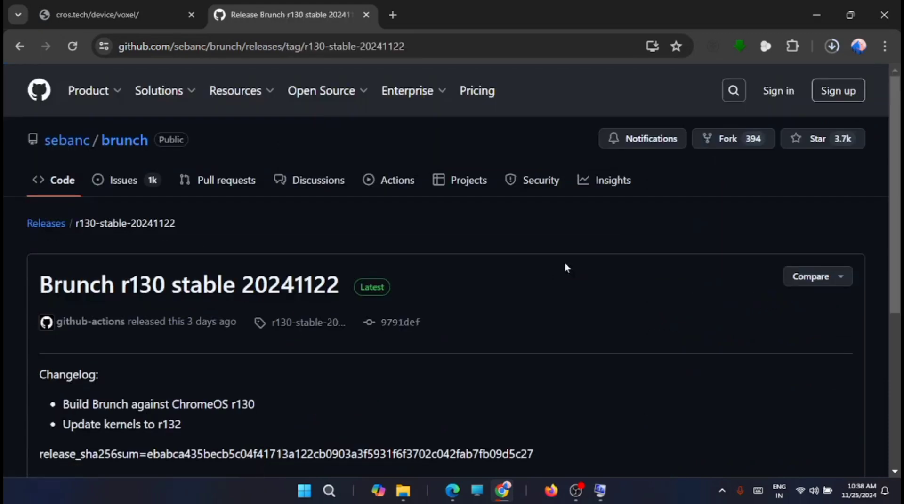
scroll(387, 244, "down", 5)
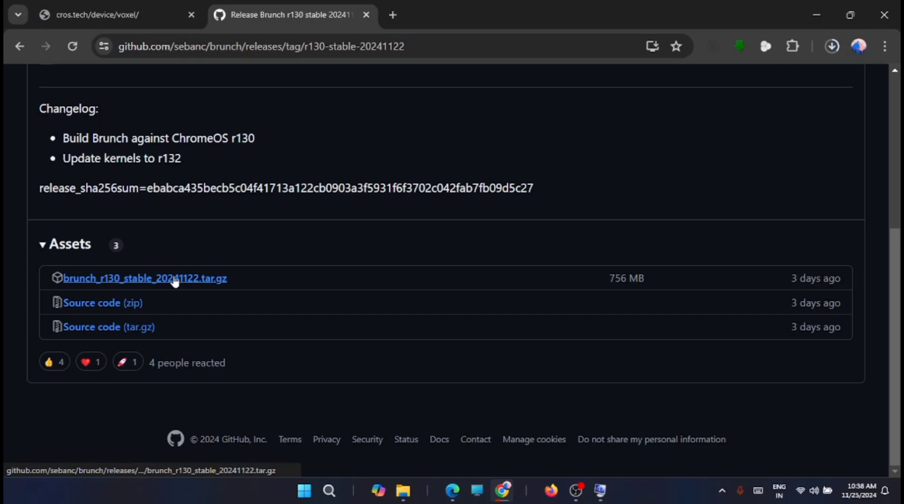
left_click(200, 282)
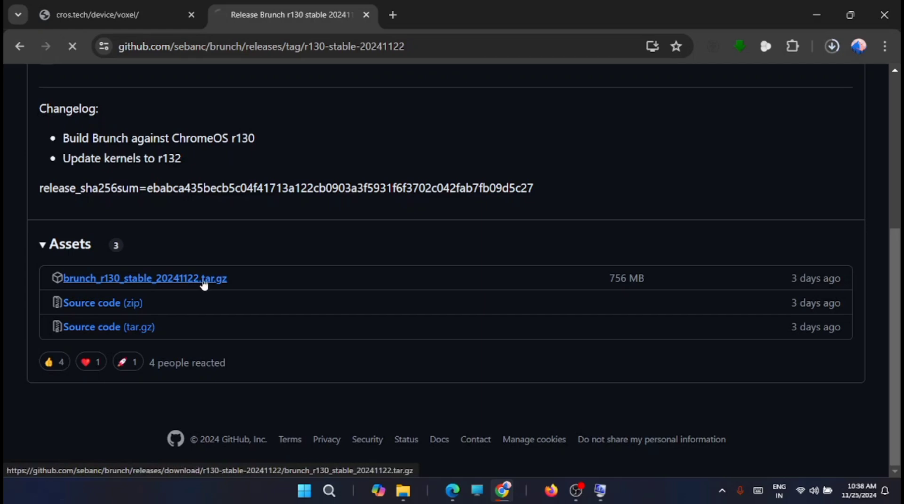
left_click(830, 47)
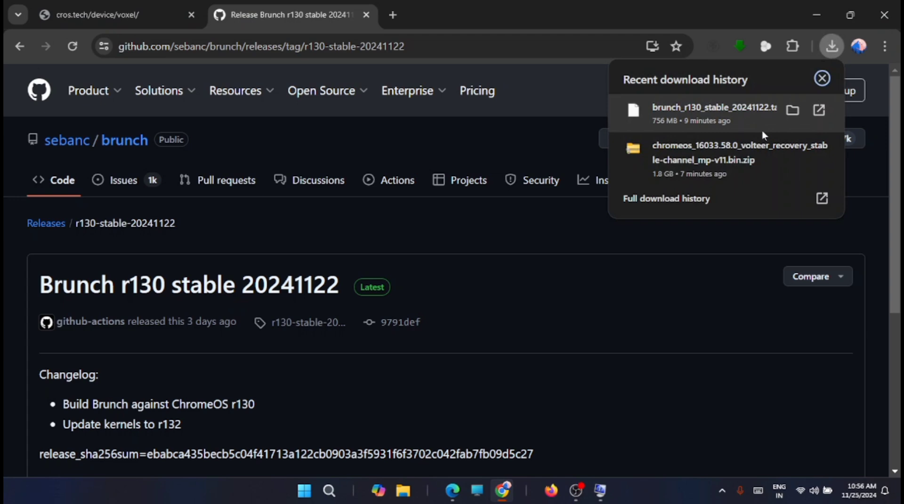
Step: In File Explorer, extract the chromeos_16033.58.0_volteer recovery zip to its default folder inside E:\chrome OS
left_click(401, 495)
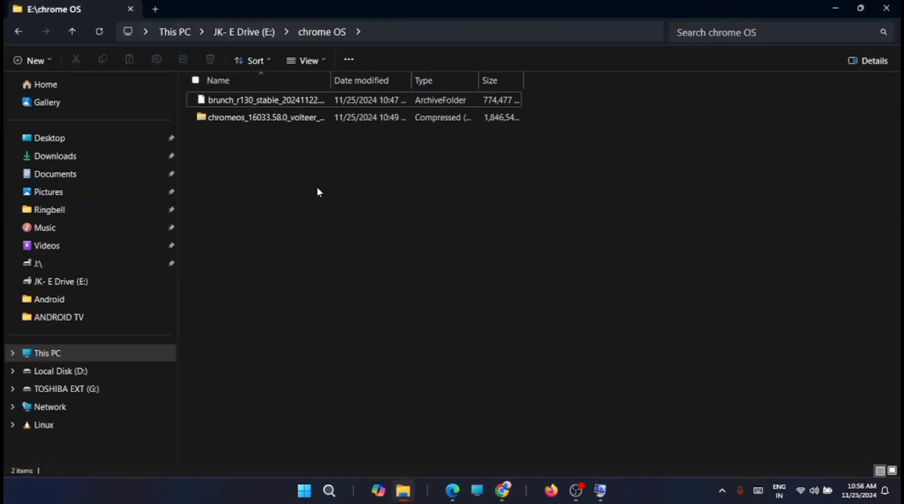
left_click(261, 117)
right_click(290, 115)
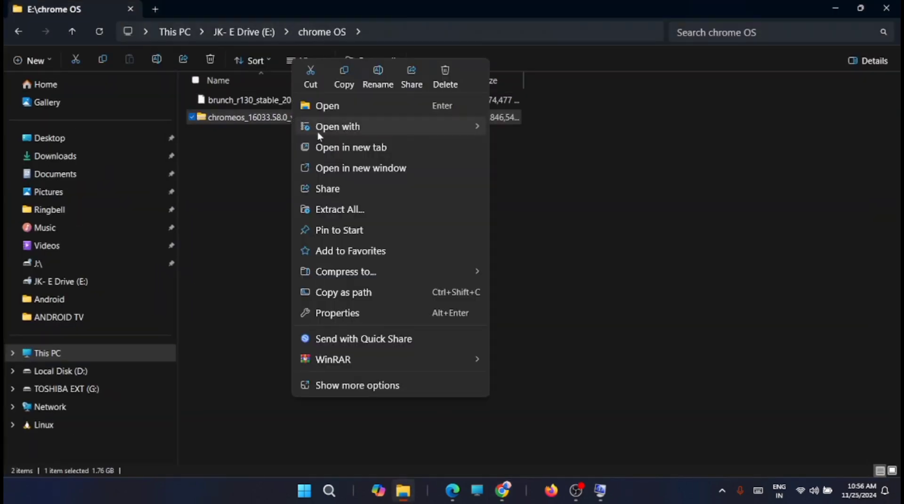
left_click(339, 210)
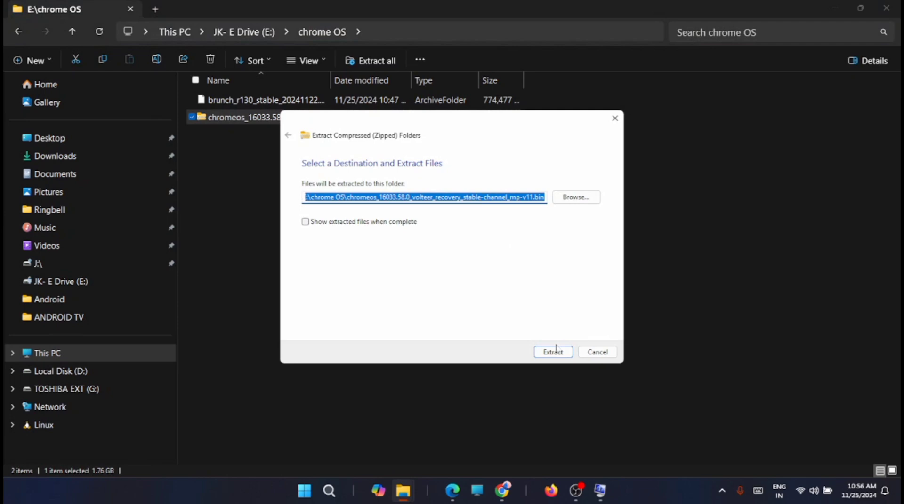
left_click(552, 352)
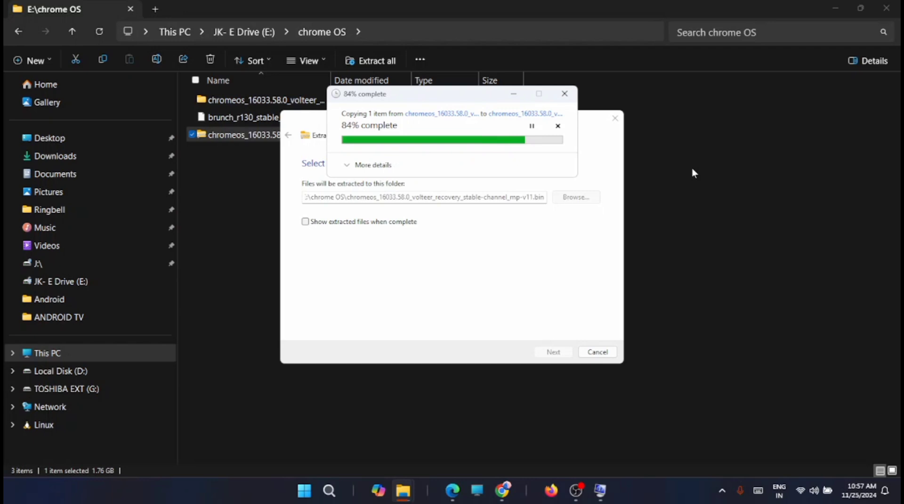
Step: Extract the brunch_r130_stable_20241122 archive to its default folder, and delete both original archive files
left_click(317, 200)
right_click(270, 117)
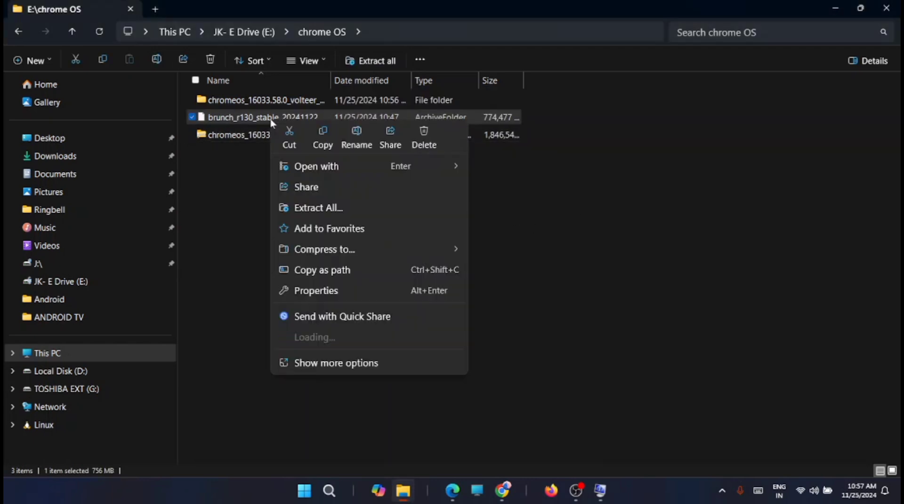
left_click(322, 208)
left_click(549, 351)
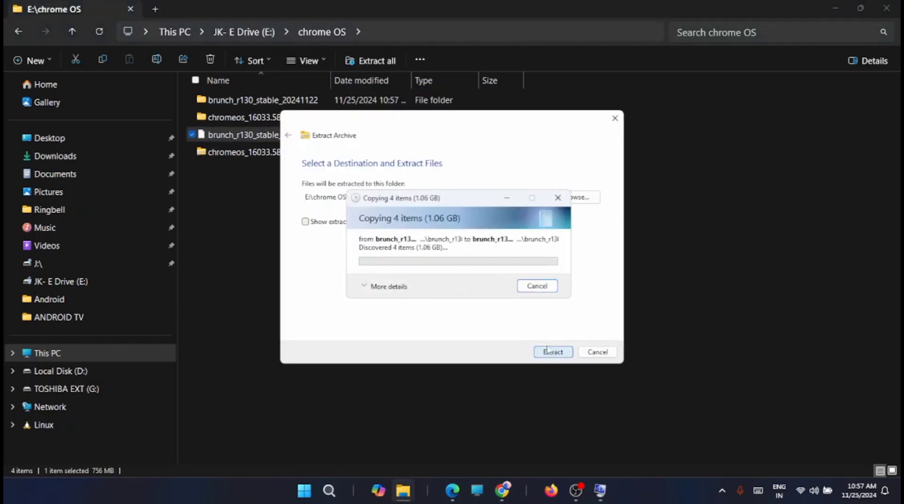
left_click_drag(261, 188, 243, 136)
key("Delete")
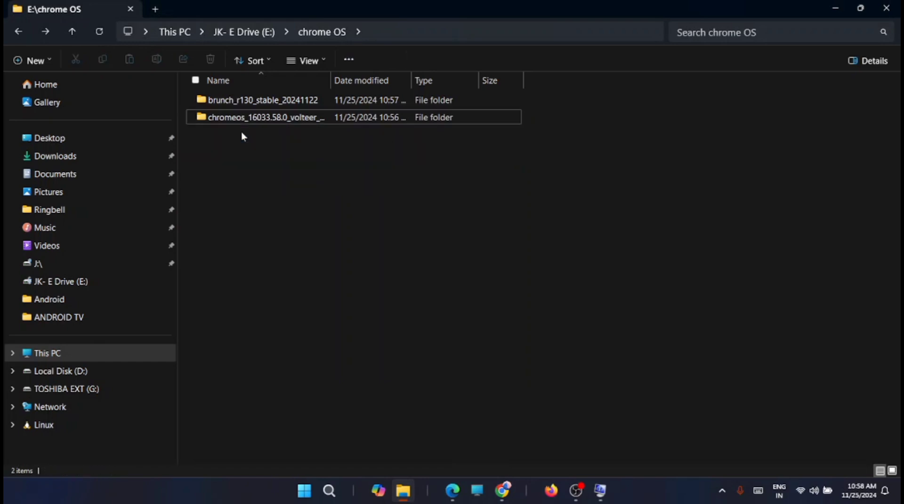
Step: Create a new folder named "Chrome OS" inside E:\chrome OS
right_click(244, 172)
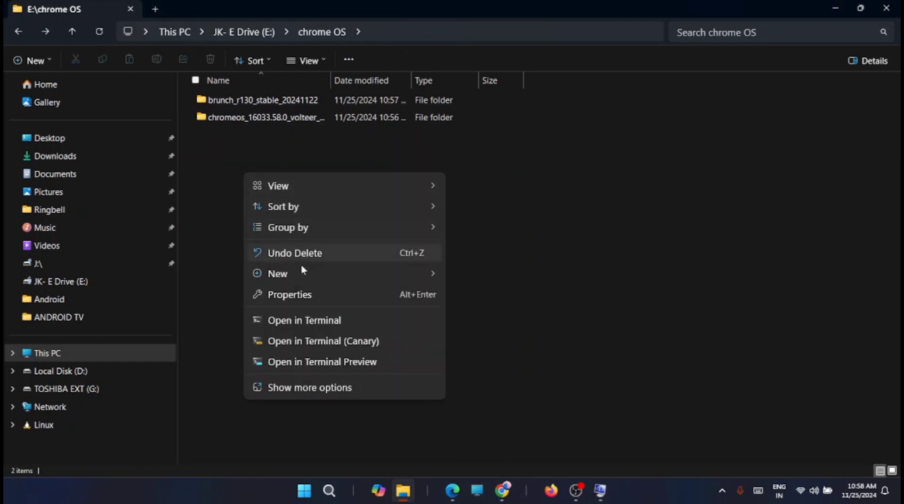
mouse_move(299, 275)
left_click(512, 276)
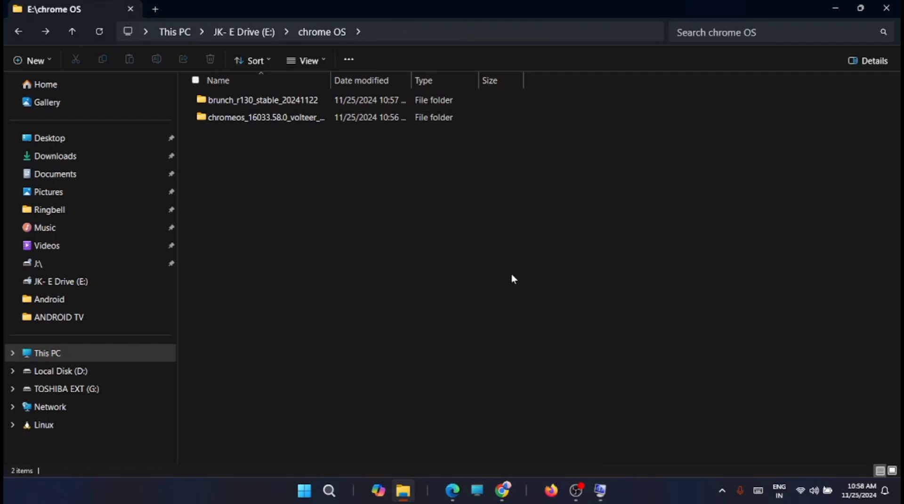
type("Chrome OS")
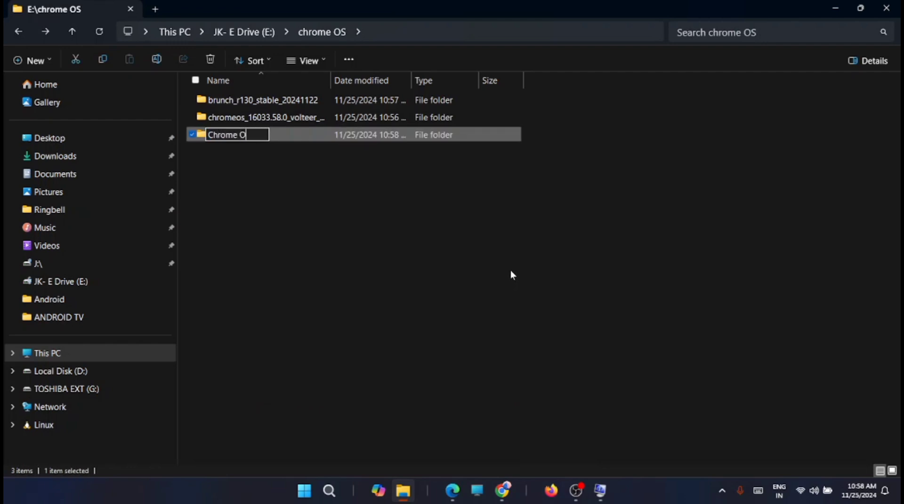
left_click(282, 193)
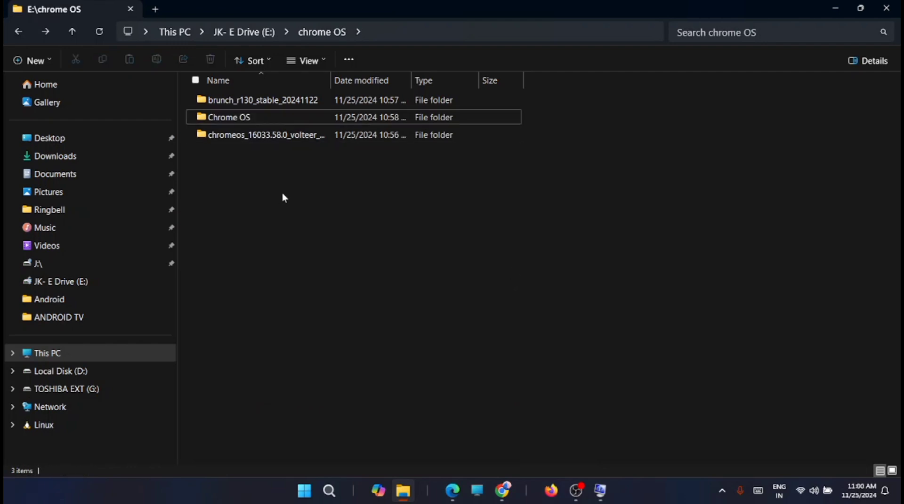
Step: Copy the chromeos_16033.58.0_volteer recovery BIN file from its extracted folder into the new Chrome OS folder
double_click(272, 135)
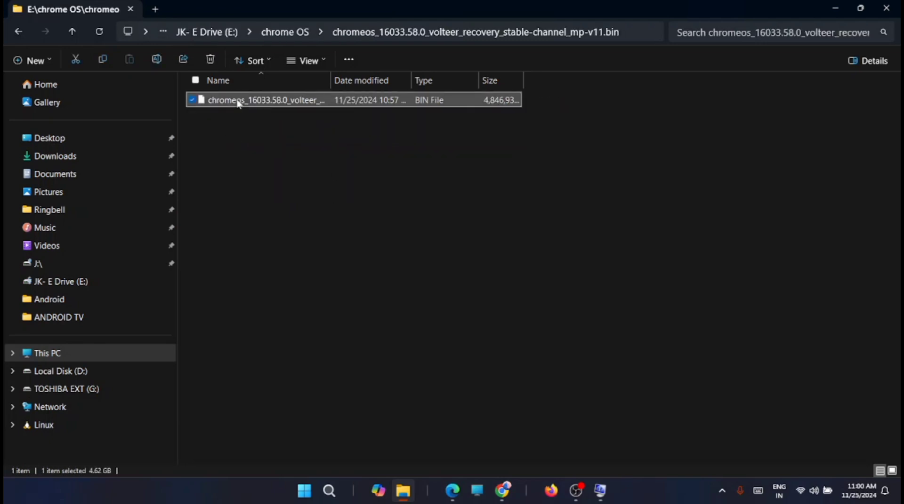
right_click(221, 104)
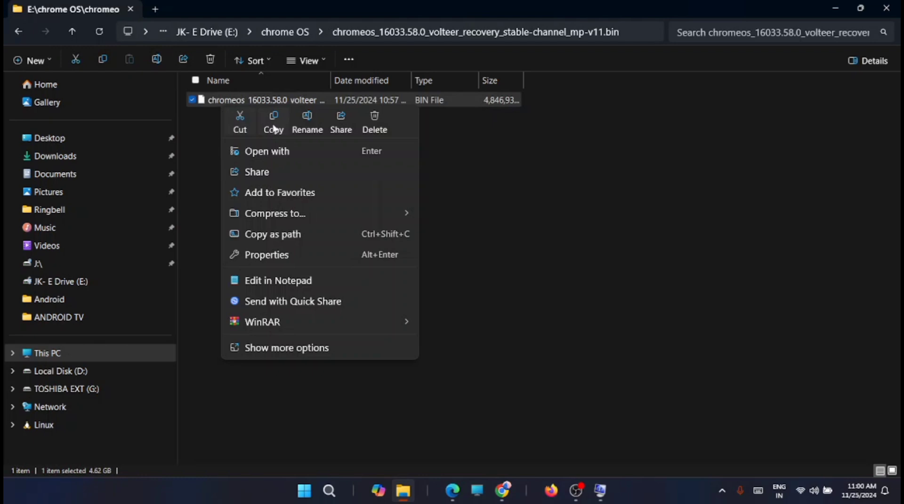
left_click(272, 124)
left_click(18, 31)
double_click(225, 120)
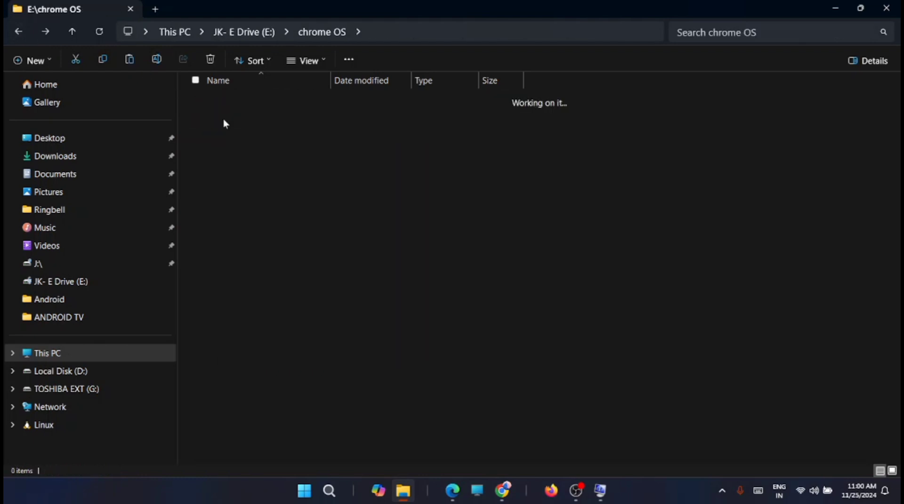
right_click(255, 171)
left_click(263, 179)
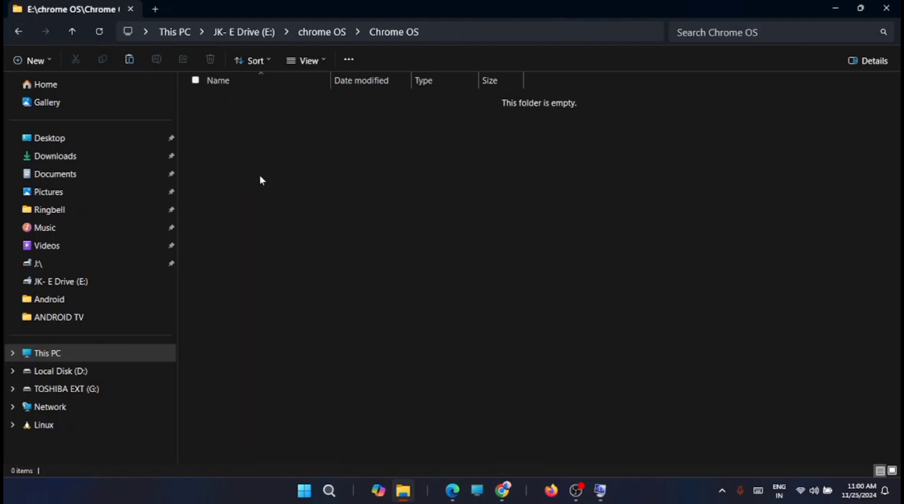
Step: Copy chromeos-install.sh, efi_legacy.img, efi_secure.img and rootc.img from the brunch_r130_stable_20241122 folder into the new Chrome OS folder
left_click(18, 31)
double_click(245, 99)
left_click_drag(262, 194, 221, 101)
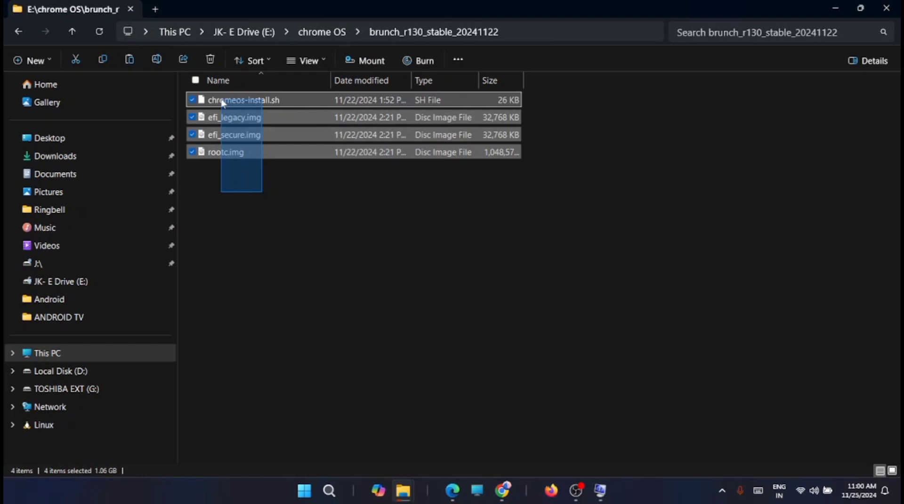
right_click(221, 101)
left_click(268, 115)
left_click(18, 31)
double_click(225, 117)
right_click(262, 197)
left_click(354, 175)
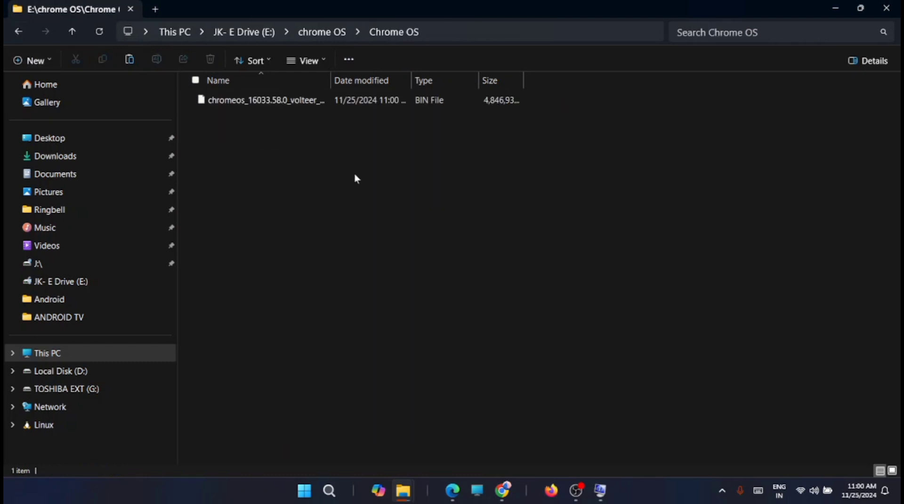
Step: Rename the chromeos_16033.58.0_volteer recovery BIN file in the Chrome OS folder as chromeos.bin
left_click(284, 101)
left_click_drag(330, 80, 427, 80)
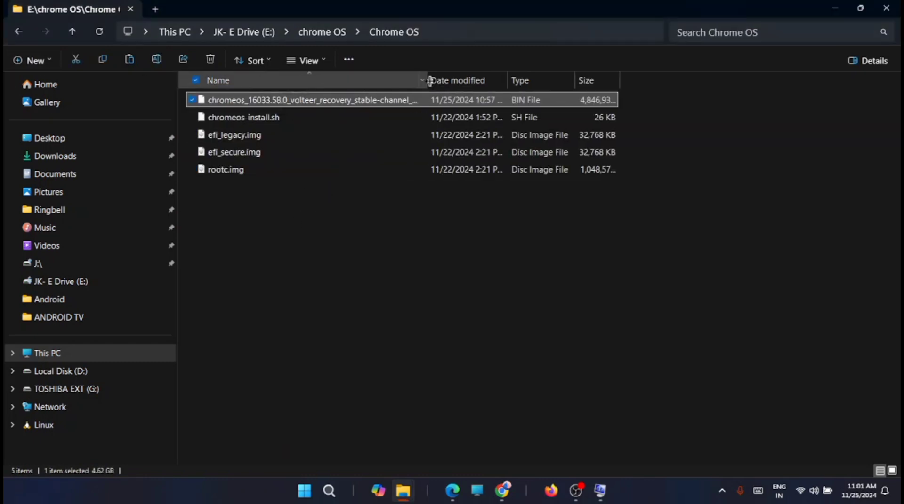
right_click(340, 103)
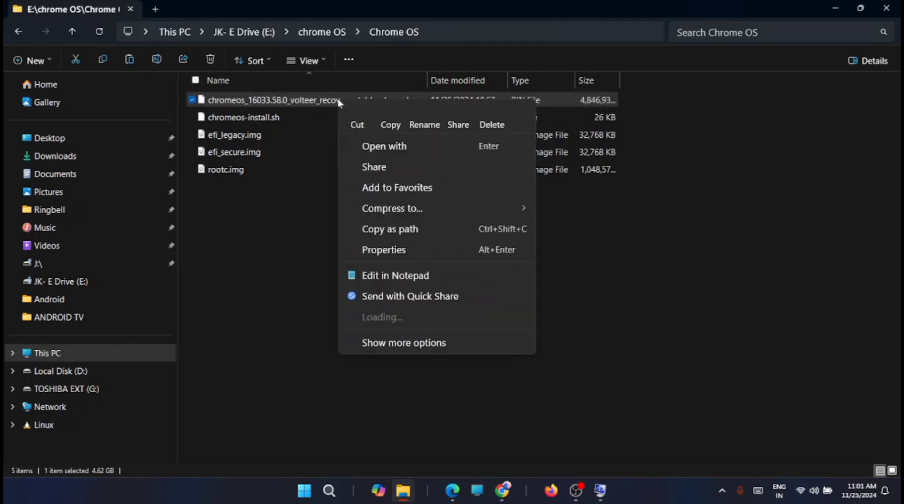
left_click(424, 115)
left_click_drag(246, 100, 442, 100)
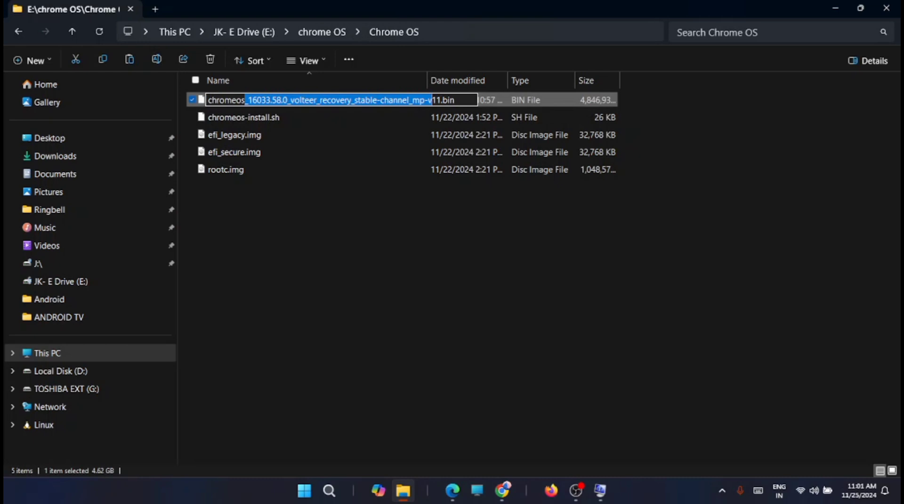
key("BackSpace")
left_click(358, 190)
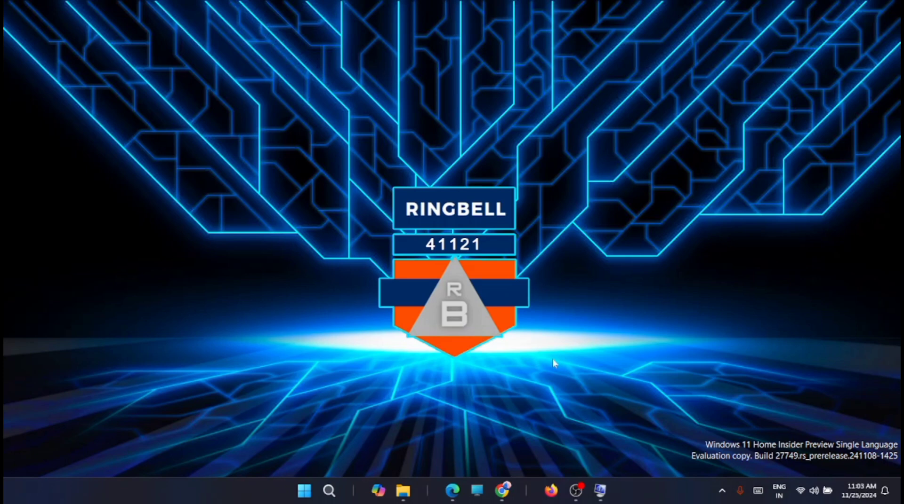
Step: Find "Turn Windows features on or off" and apply the settings with Windows Subsystem for Linux enabled
left_click(303, 491)
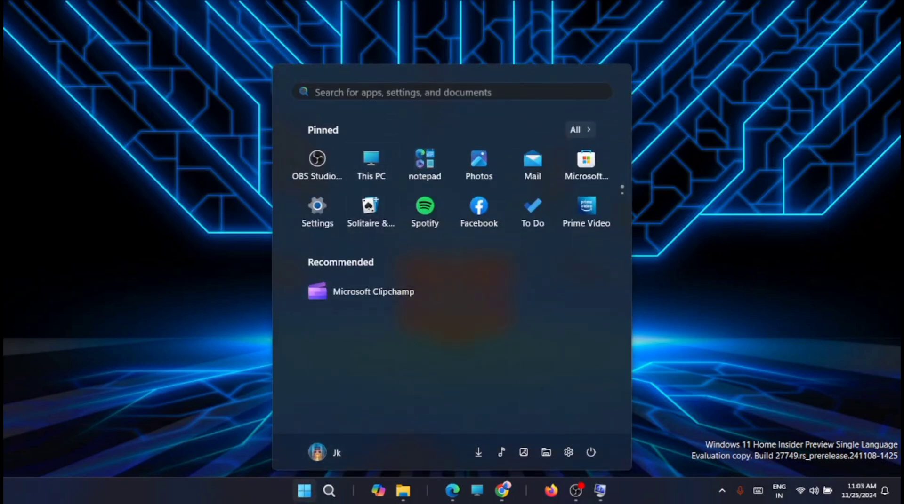
left_click(391, 95)
type("w")
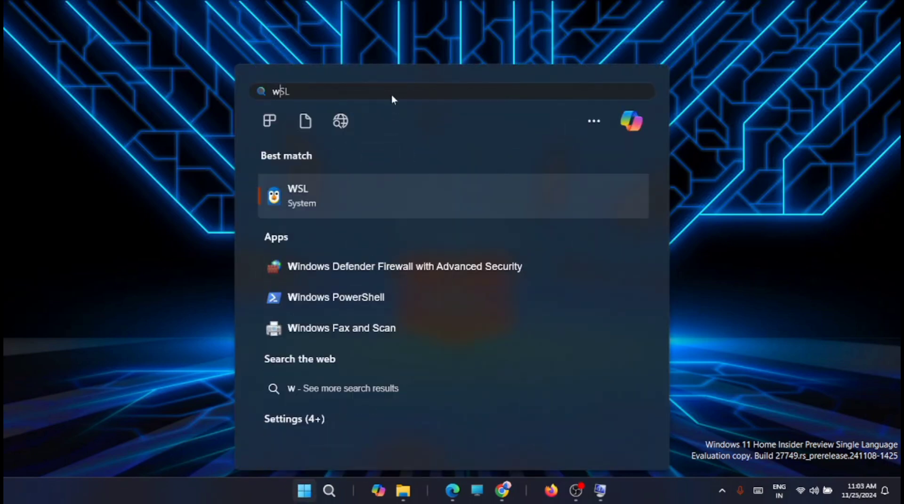
type("indows fe")
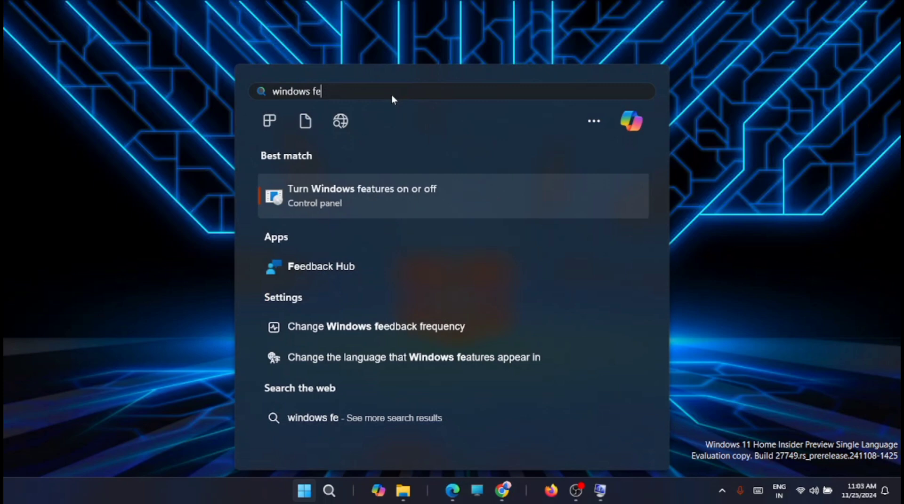
key("Return")
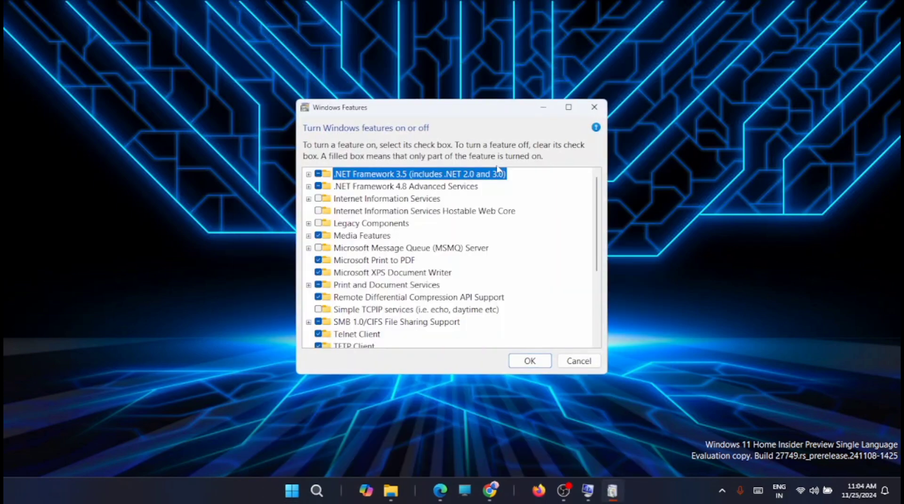
scroll(424, 254, "down", 4)
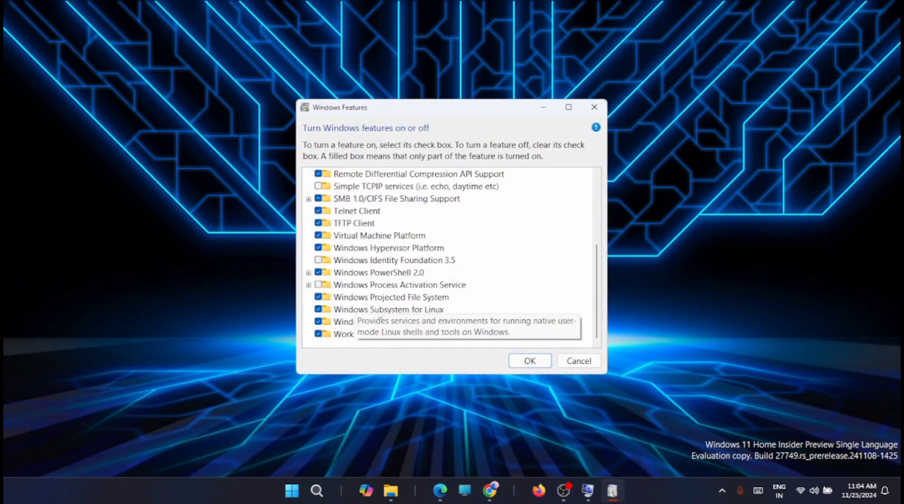
left_click(375, 310)
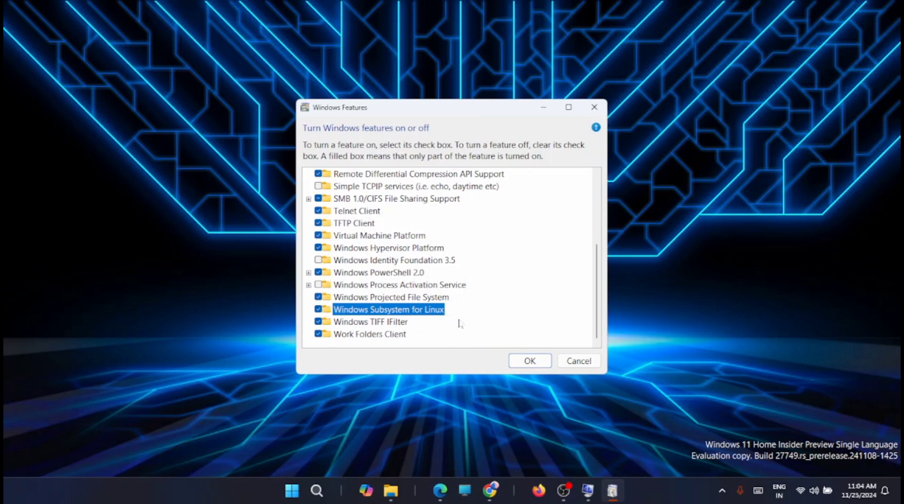
left_click(532, 360)
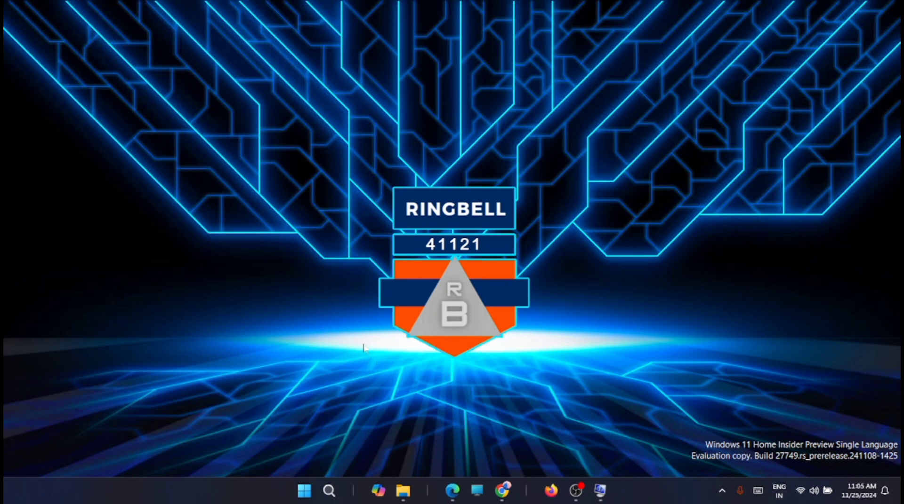
Step: Switch to Microsoft Store, search for ubuntu, and install the free app named simply Ubuntu
left_click(305, 491)
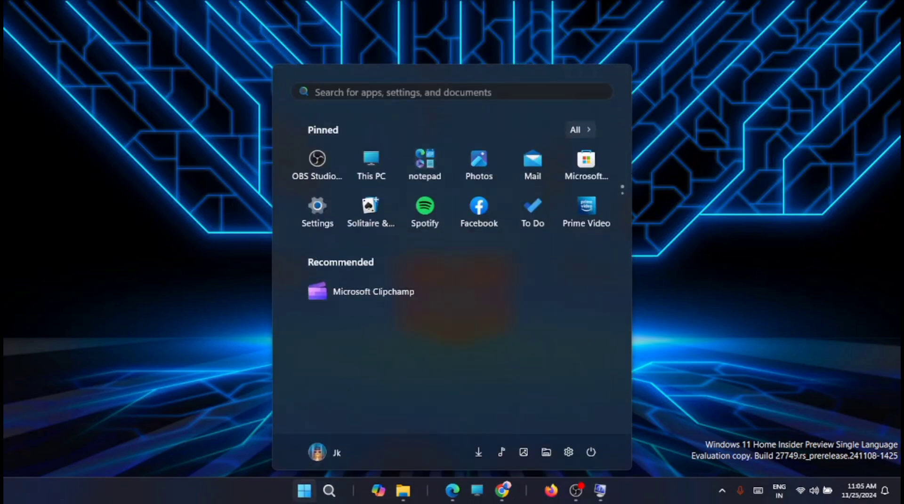
left_click(400, 94)
type("store")
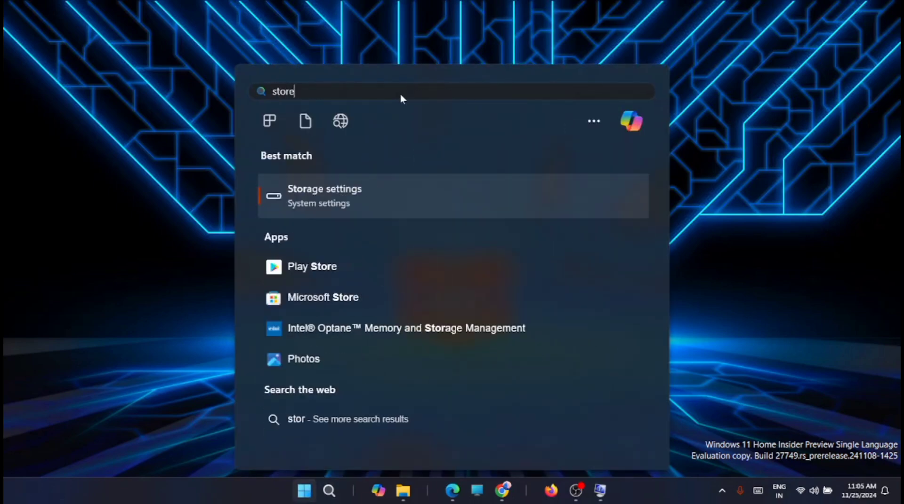
left_click(429, 247)
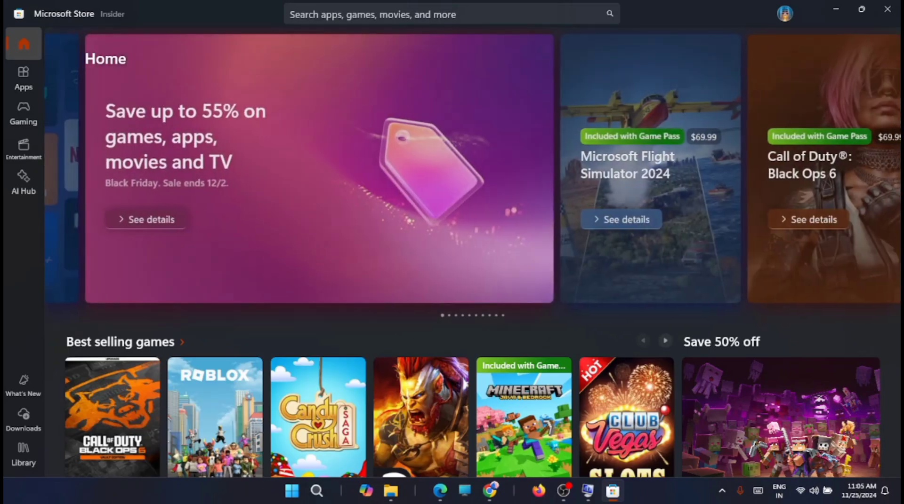
left_click(423, 14)
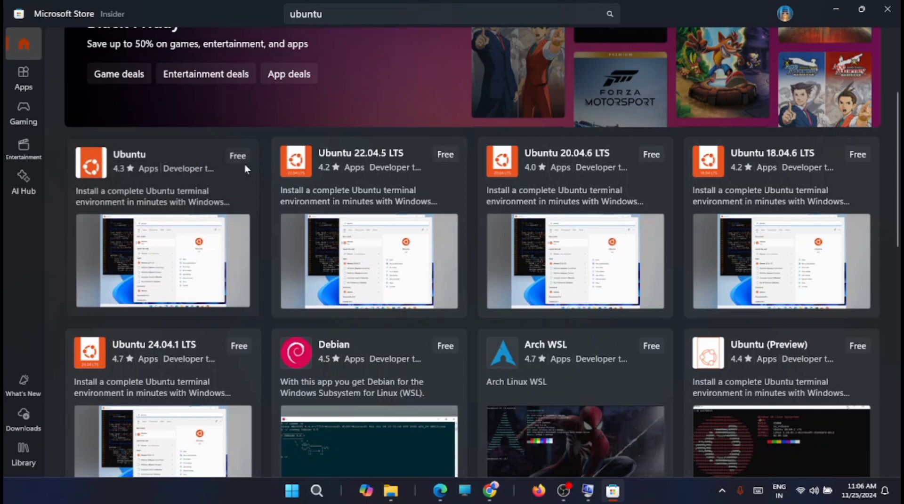
left_click(244, 165)
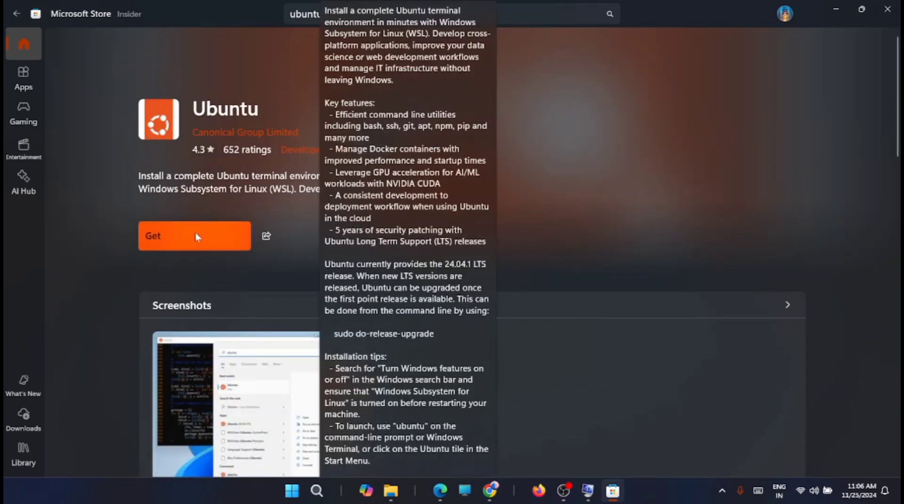
left_click(219, 235)
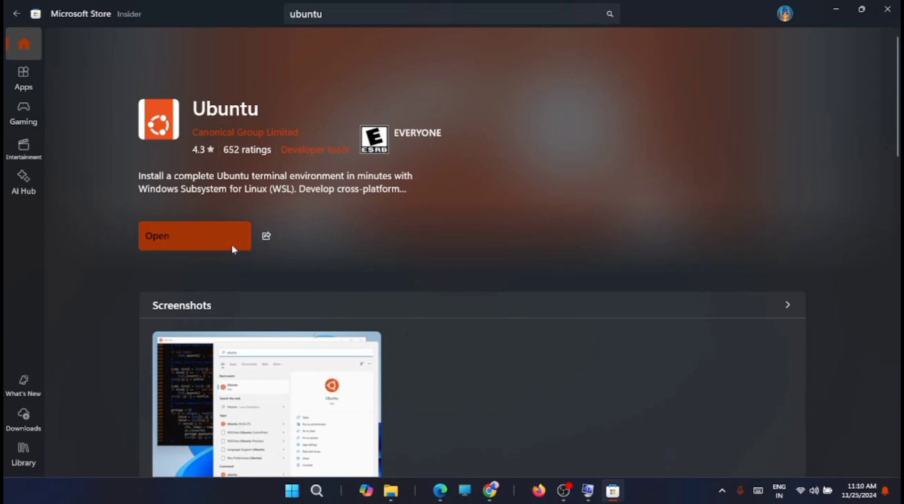
Step: Launch Ubuntu and create the default UNIX account with username chromos, entering and repeating its new password
left_click(193, 237)
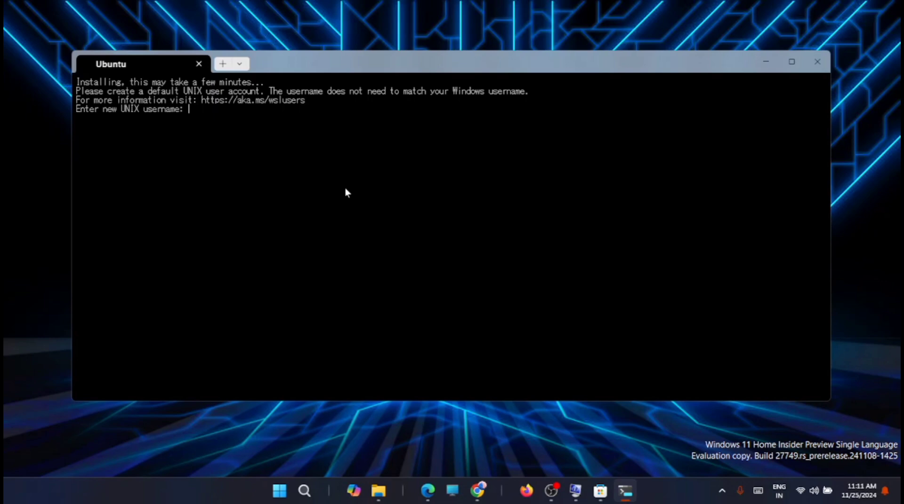
type("chromos")
key("Return")
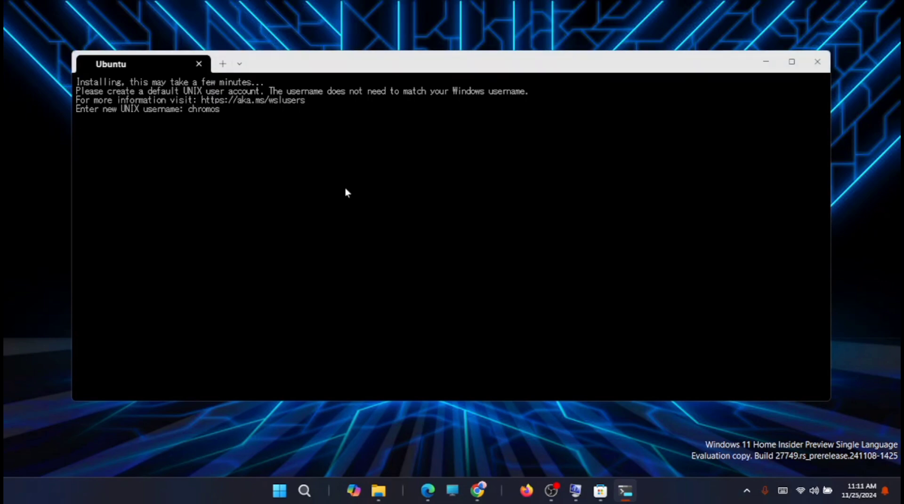
key("Return")
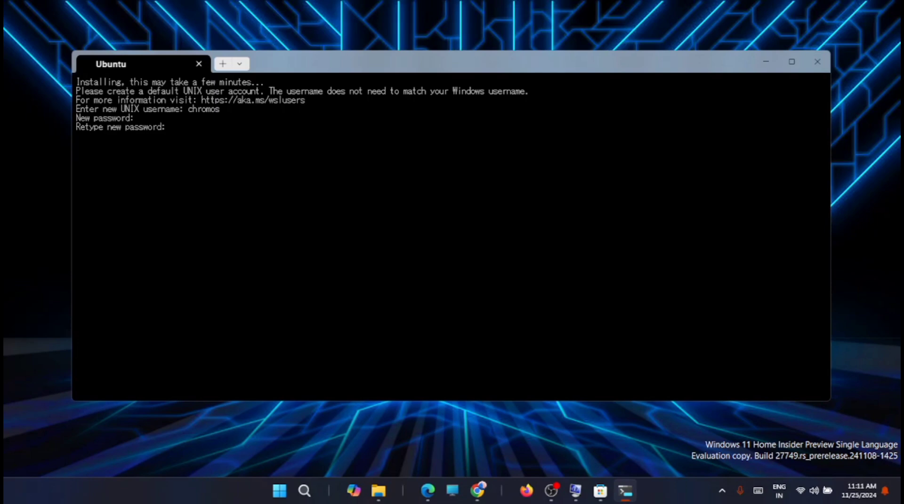
key("Return")
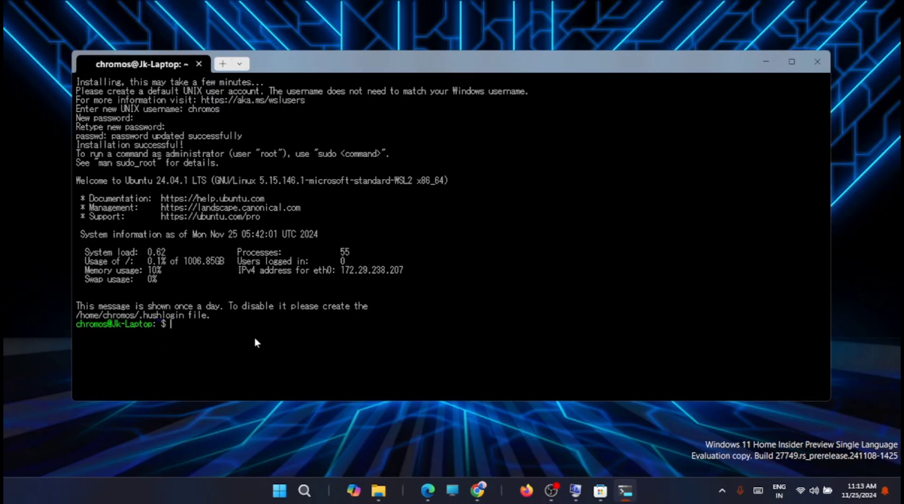
Step: Run "sudo apt update && sudo apt -y install pv cgpt tar unzip" in Ubuntu, authenticating with the sudo password
type("sudo apt update && sudo apt -y install pv cgpt tar unzip")
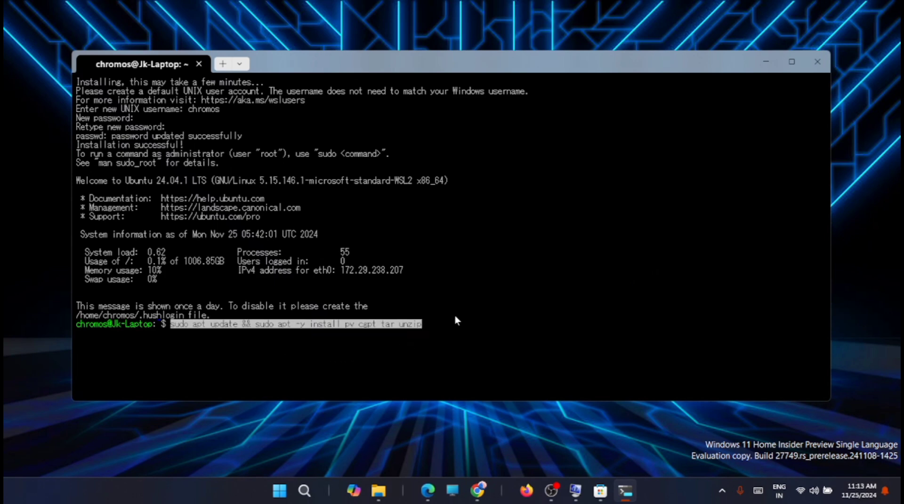
key("Return")
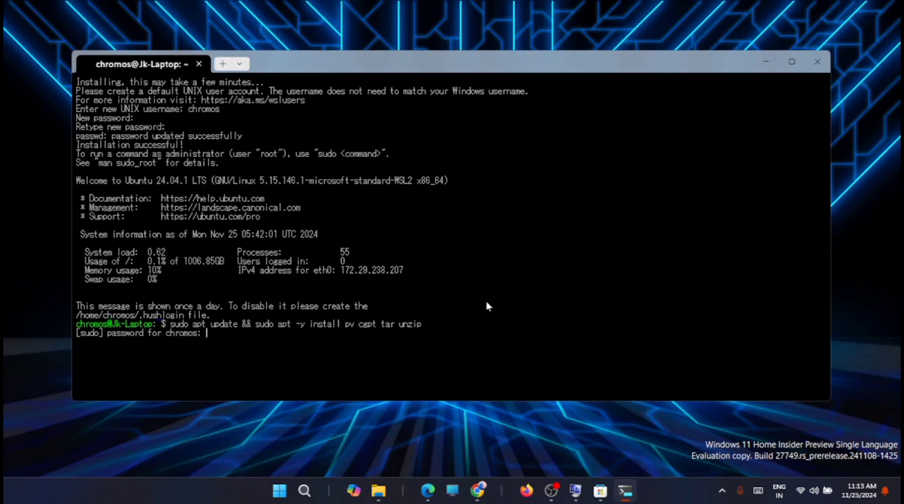
key("Return")
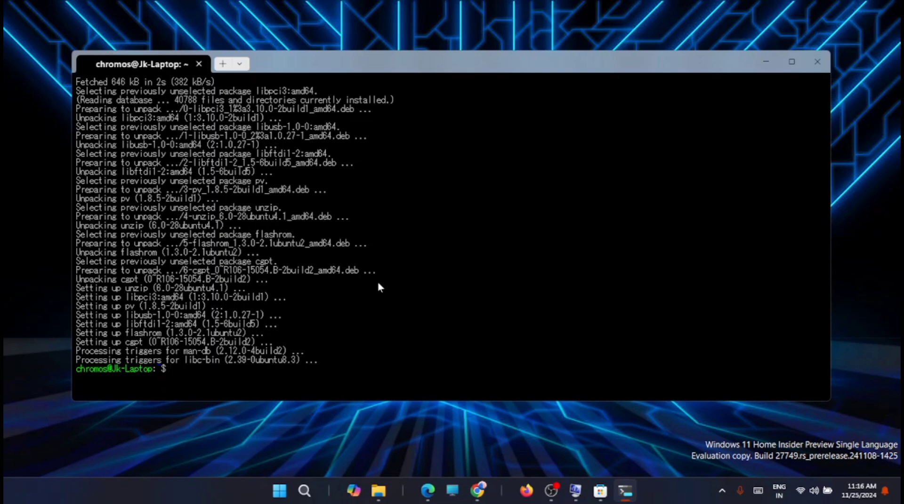
Step: Check the image folder's path in File Explorer, and change the Ubuntu working directory to /mnt/e/chromeos/chromeos
left_click(387, 494)
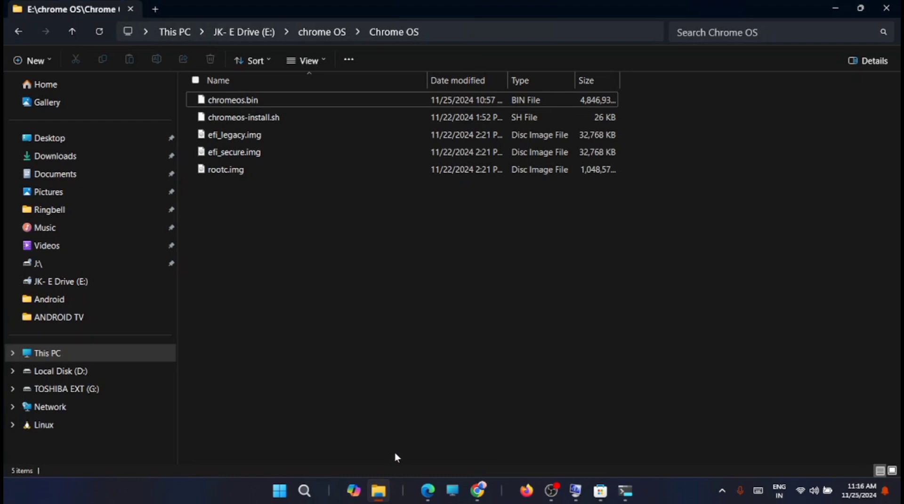
left_click(467, 33)
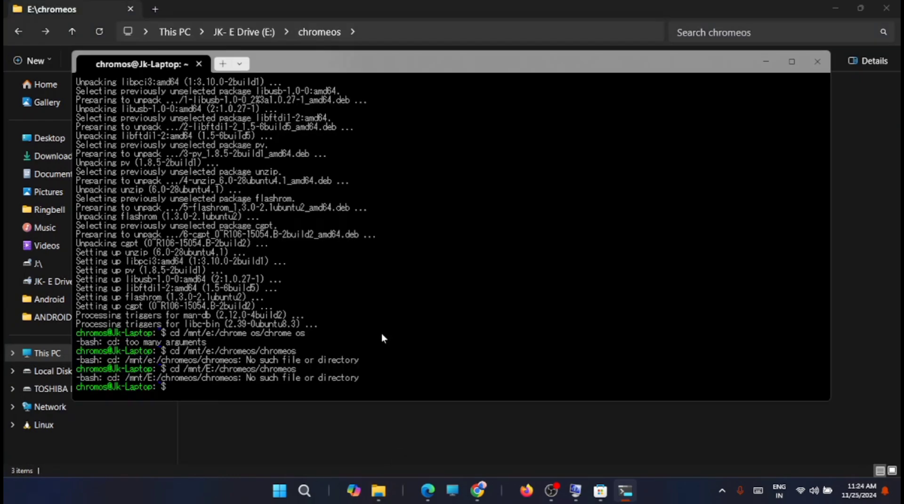
type("cd /mnt/e/chromeos")
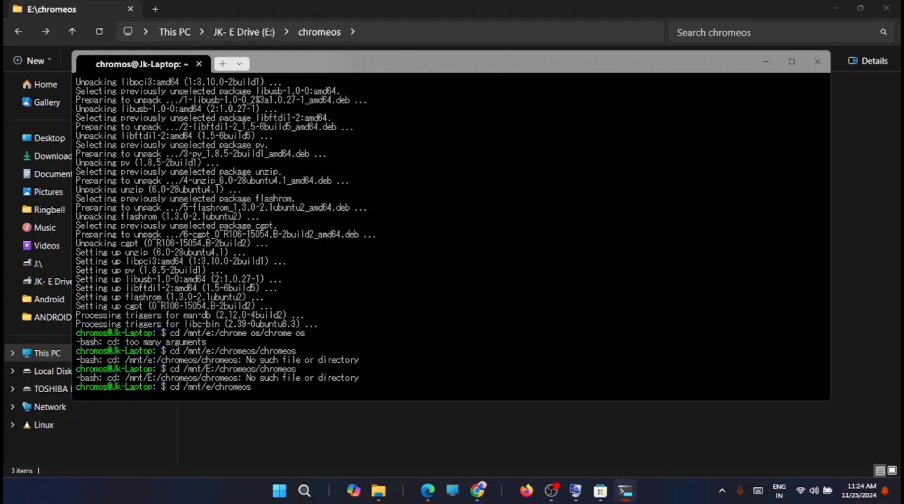
type("/chromeos")
key("Return")
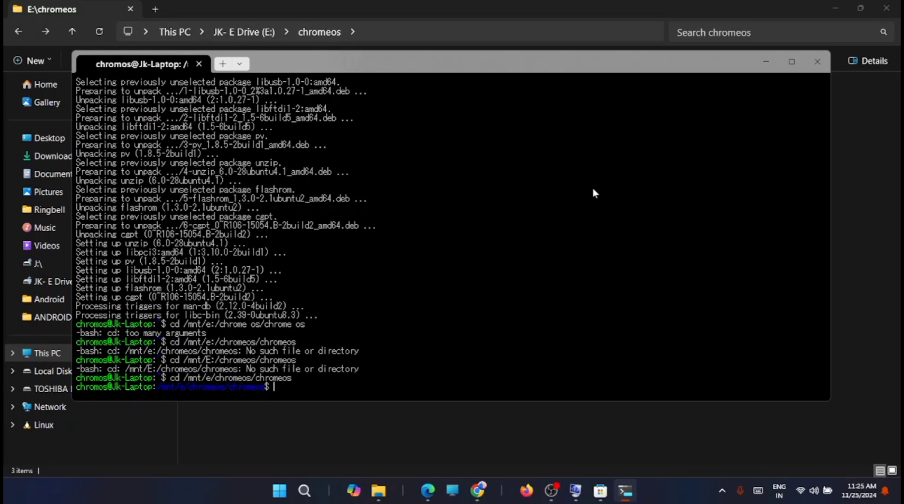
Step: Run "sudo bash chromeos-install.sh -src chromeos.bin -dst chromeos.img" and accept the USB flash drive option instead of dualboot
type("sudo bash chromeos-install.sh -src chromeos.bin -dst chromeos.img")
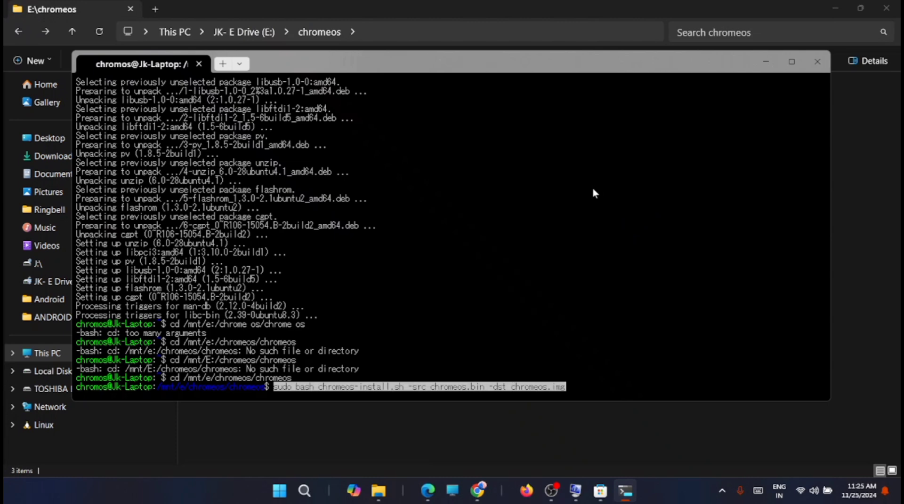
key("Return")
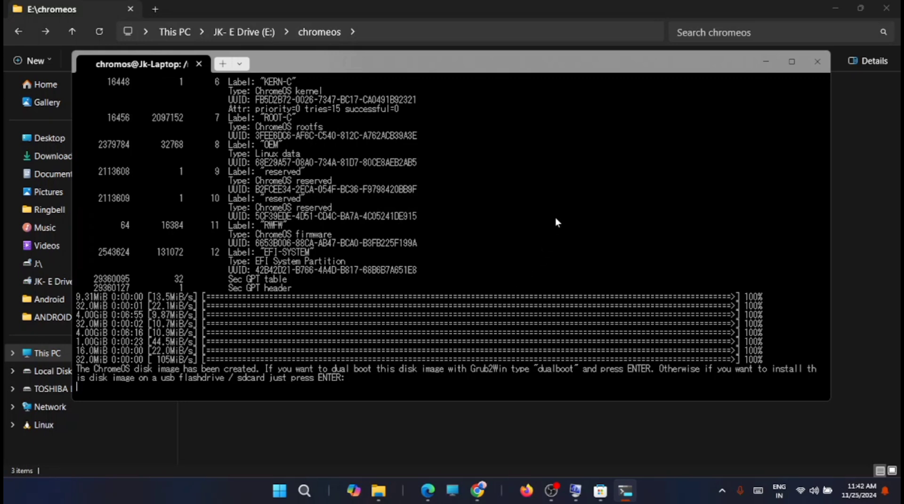
key("Return")
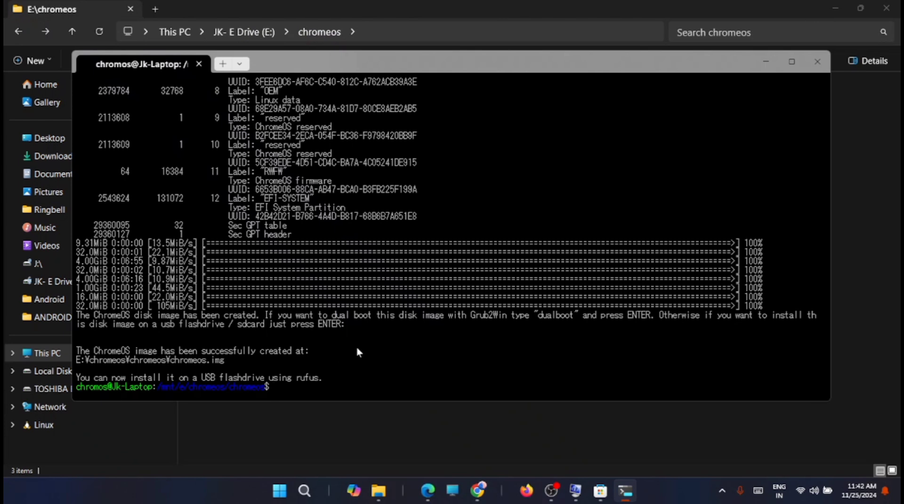
Step: Check the chromeos subfolder of E:\chromeos for the chromeos.img file, and return to the Ubuntu terminal
left_click(419, 436)
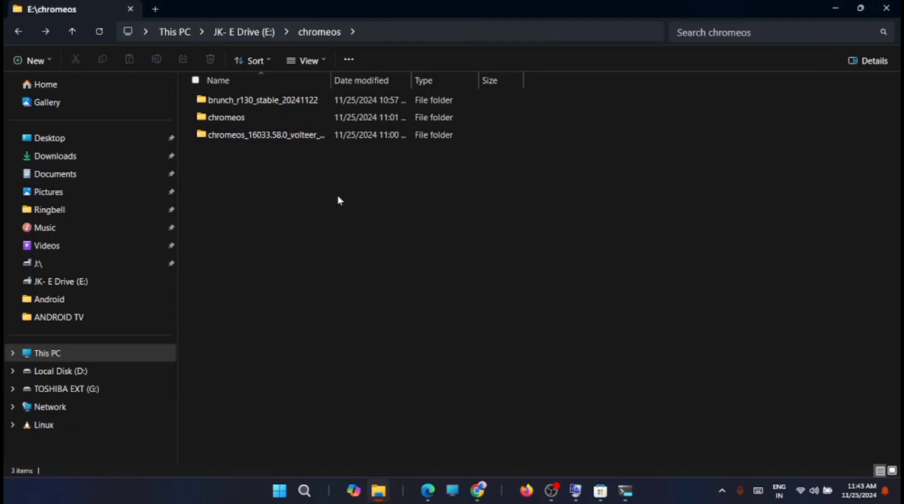
double_click(249, 119)
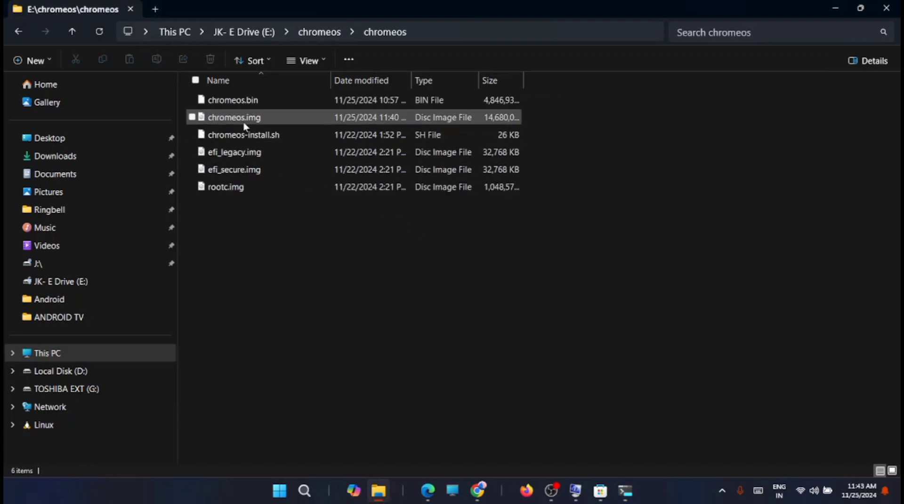
left_click(245, 123)
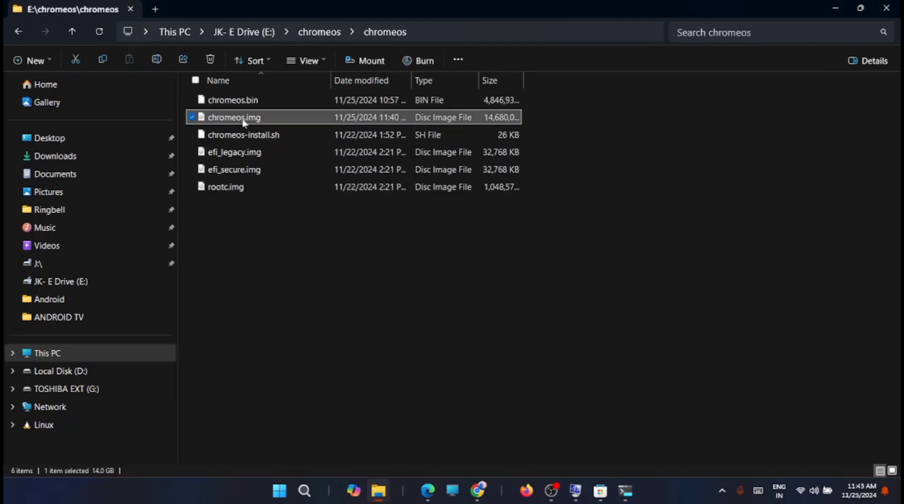
left_click(352, 277)
left_click(625, 491)
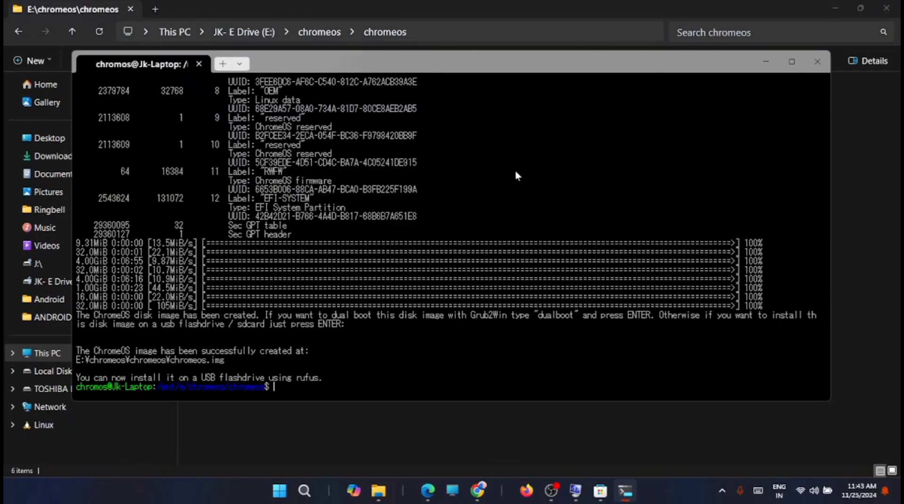
Step: Close the Ubuntu terminal, and download and launch the standard Windows x64 rufus-4.6.exe from rufus.ie in Chrome
left_click(818, 62)
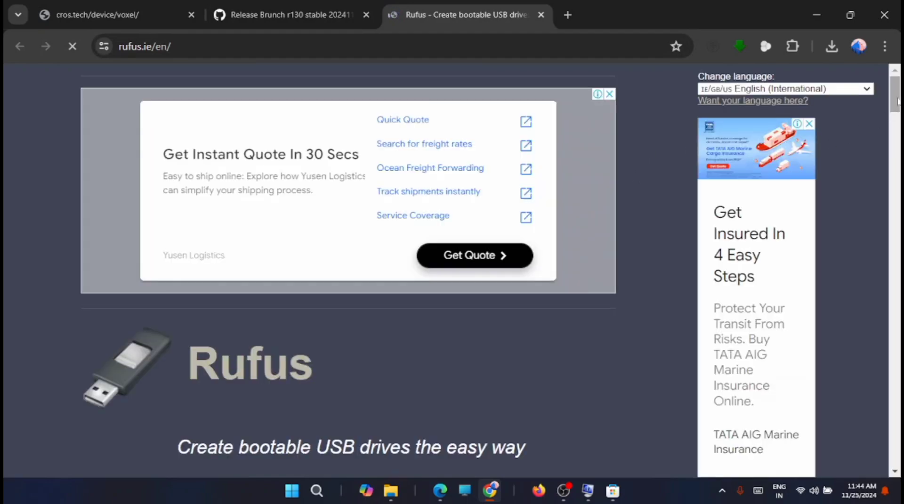
scroll(348, 270, "down", 10)
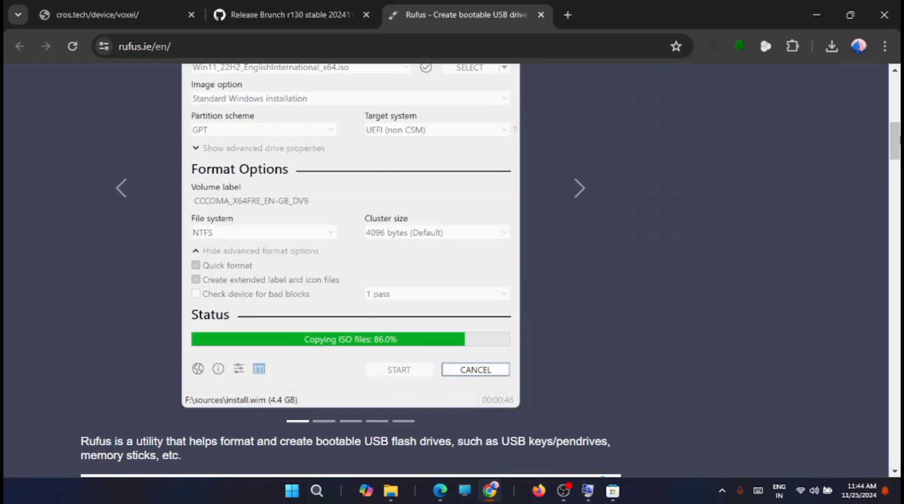
scroll(350, 270, "down", 15)
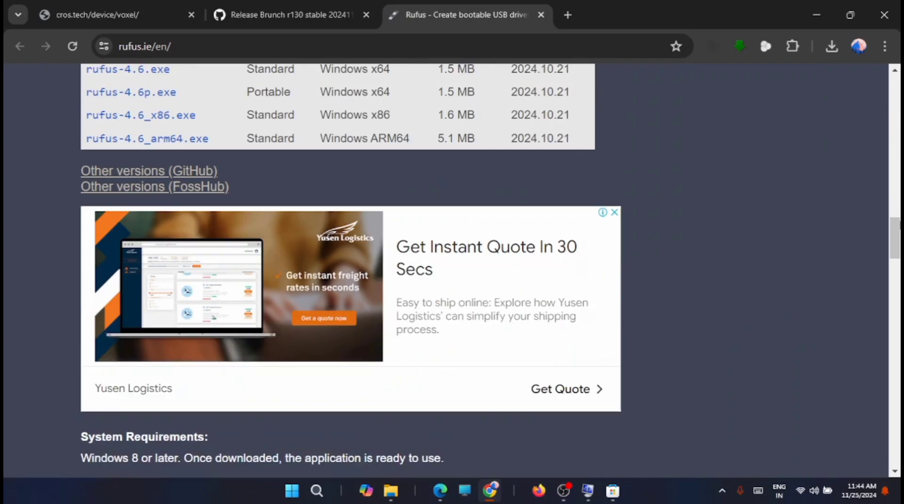
scroll(350, 271, "up", 3)
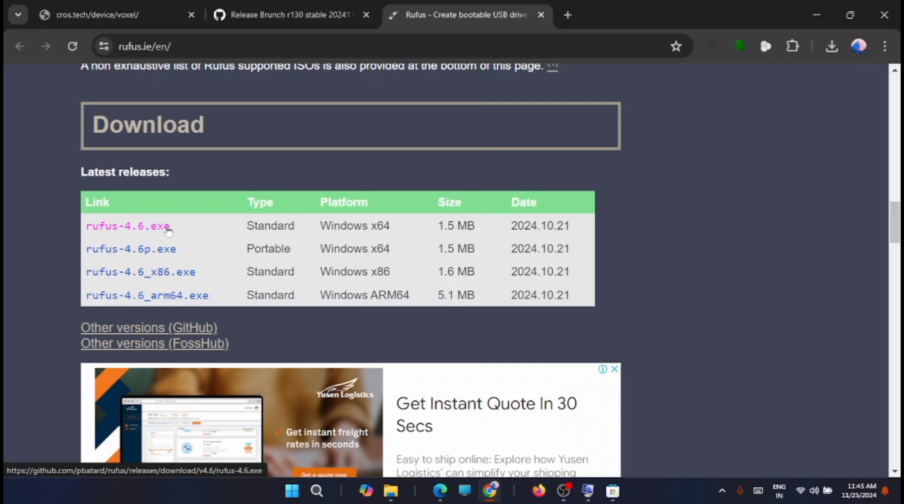
left_click(167, 229)
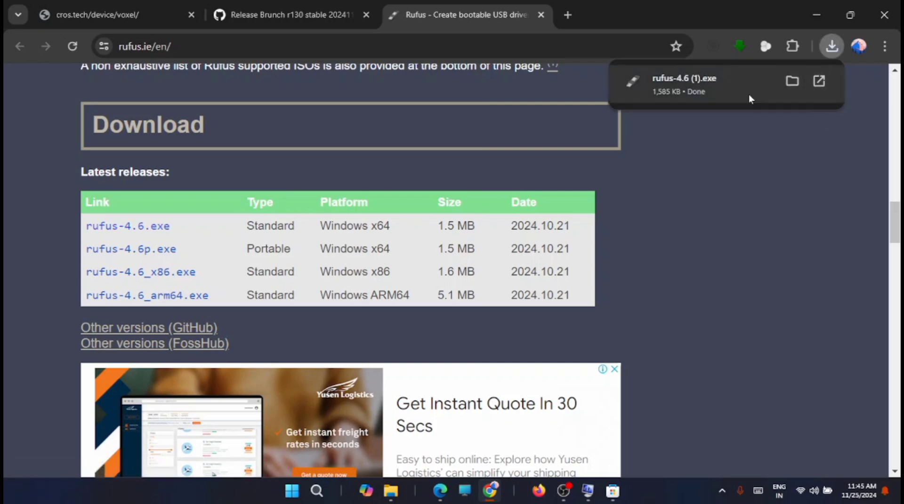
left_click(682, 85)
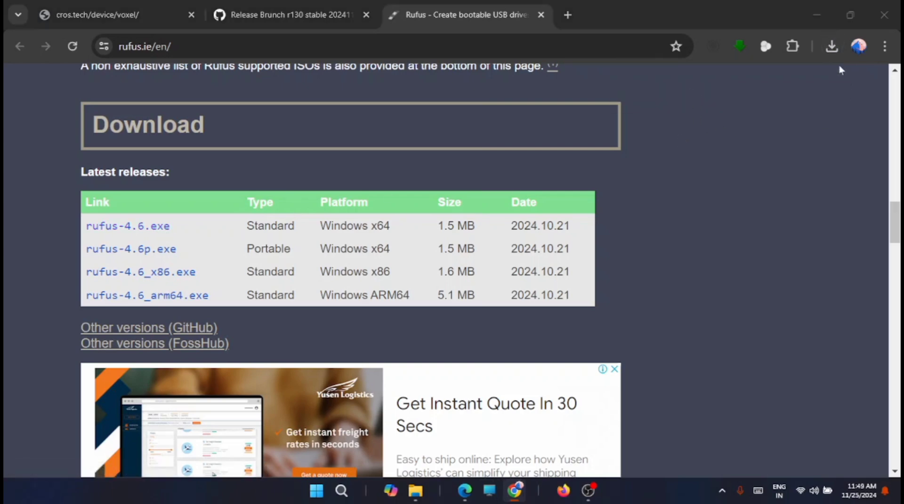
left_click(817, 15)
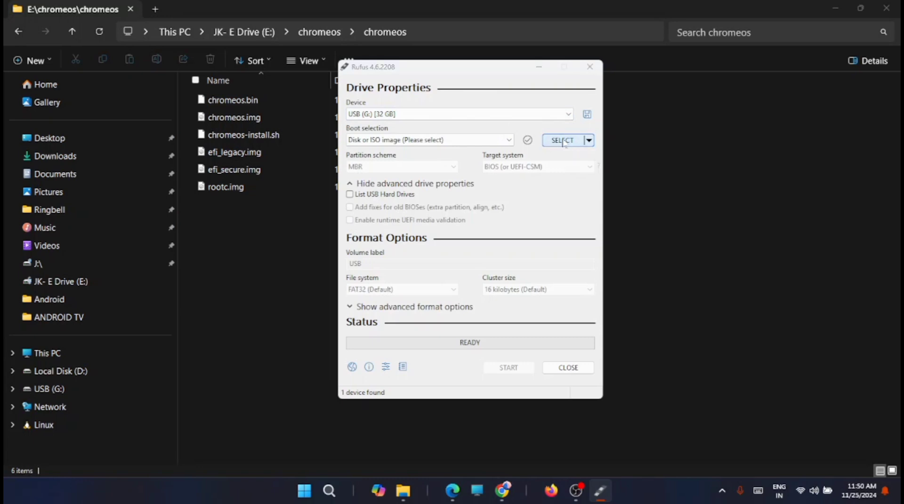
Step: Write chromeos.img from the chromeos folder to the 32 GB USB (G:) drive with Rufus, and close Rufus
left_click(563, 141)
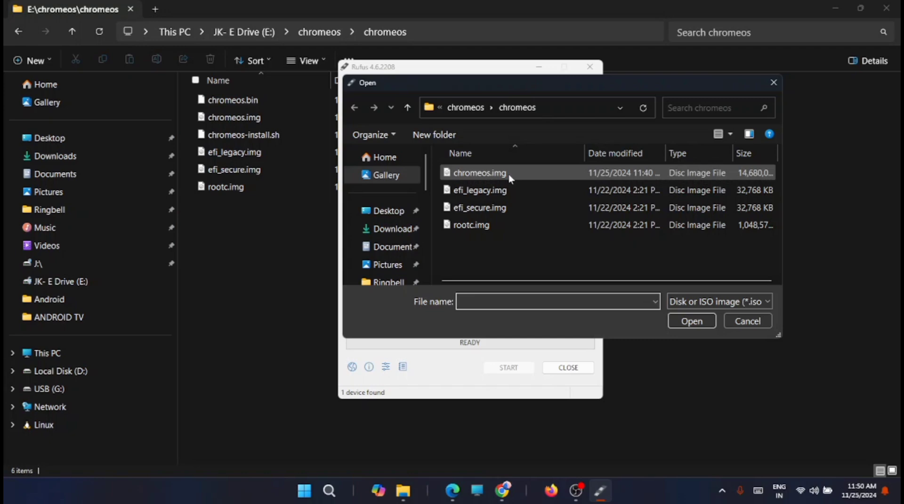
left_click(522, 173)
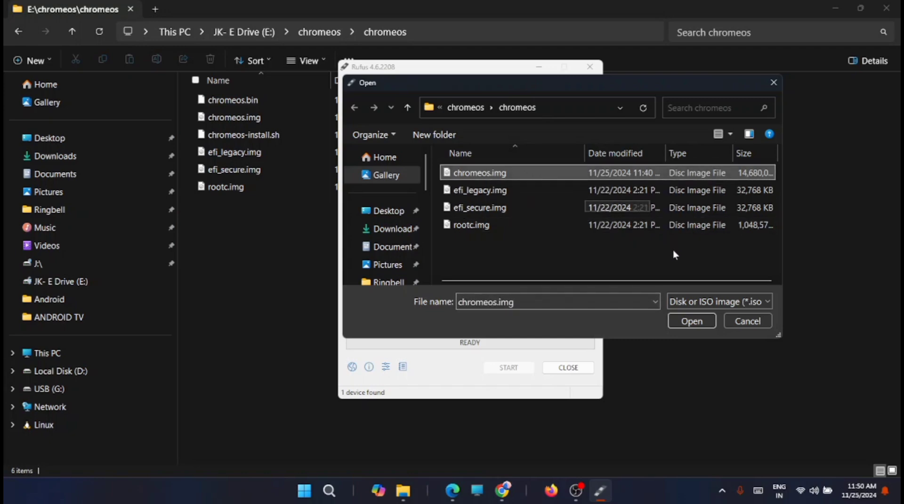
left_click(688, 321)
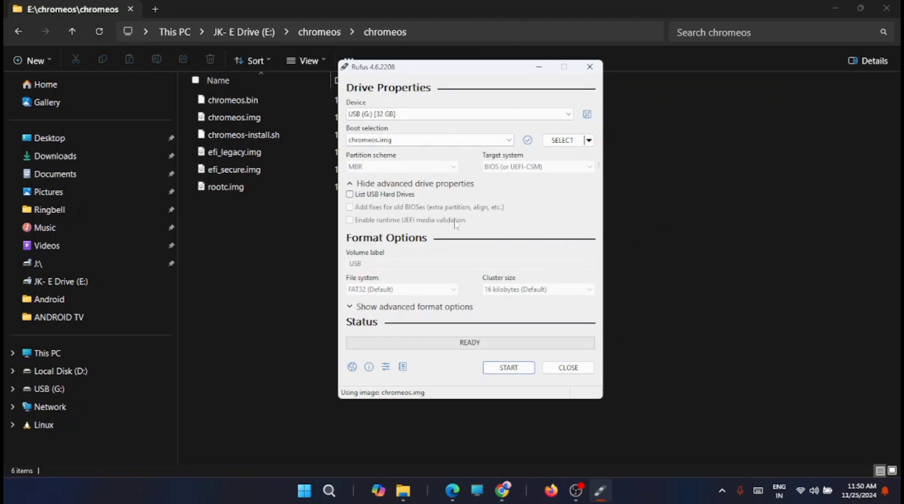
left_click(512, 369)
left_click(481, 297)
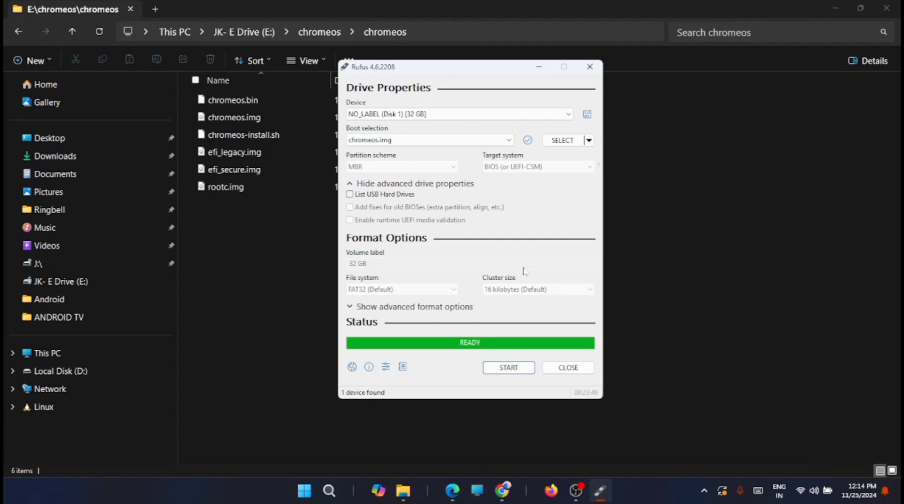
left_click(569, 369)
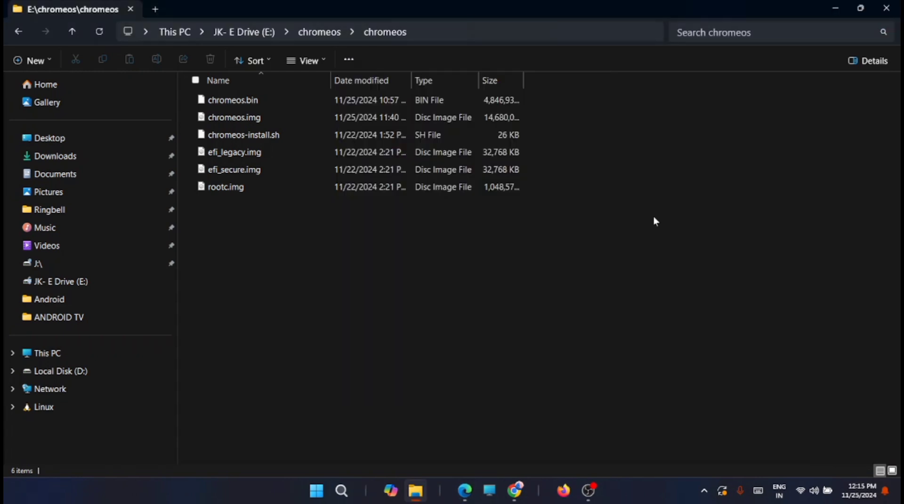
Step: Restart the PC from Windows without installing updates
left_click(318, 500)
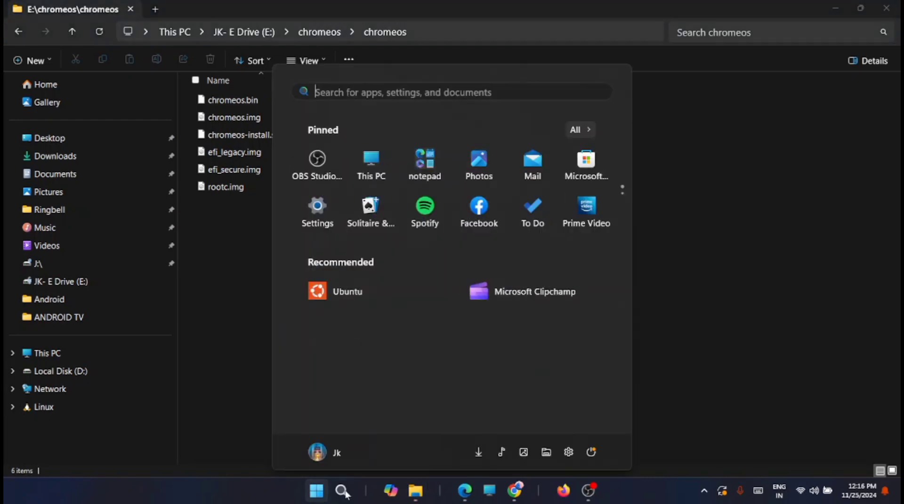
left_click(587, 451)
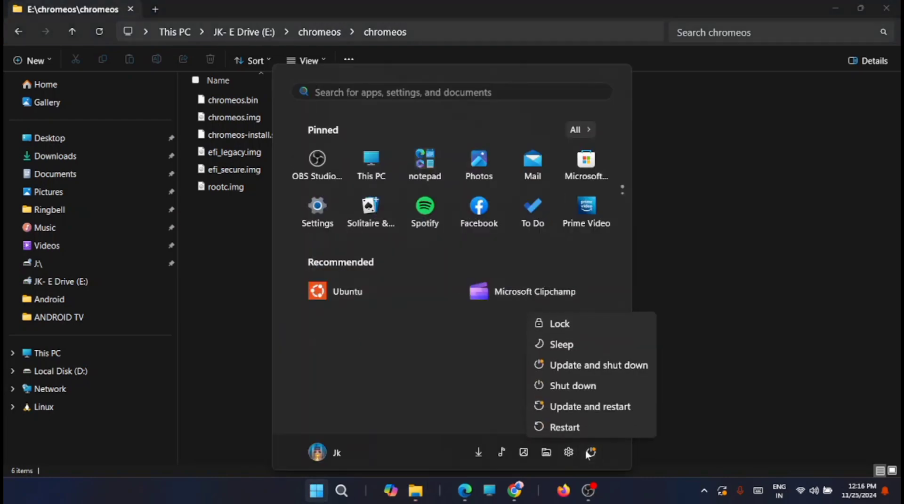
left_click(575, 423)
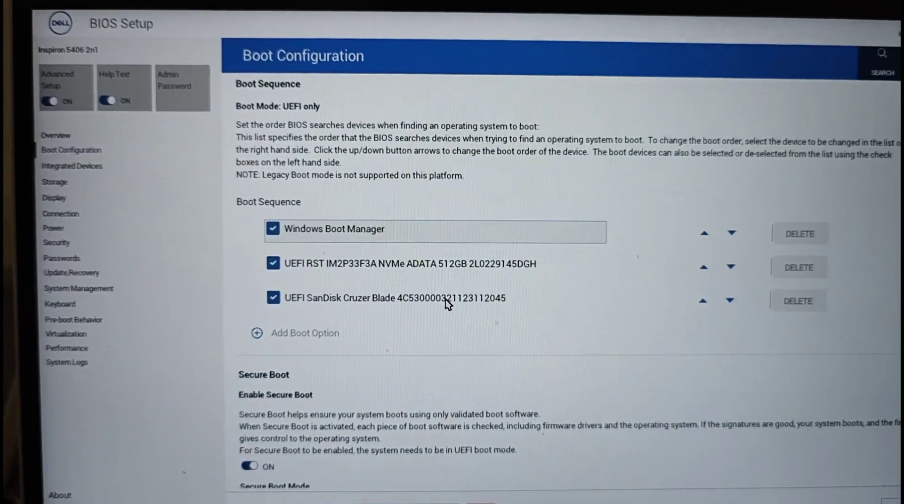
Step: In the BIOS boot sequence, move the SanDisk Cruzer Blade above the NVMe drive and disable Windows Boot Manager and the NVMe drive
left_click_drag(444, 294, 443, 263)
left_click(268, 230)
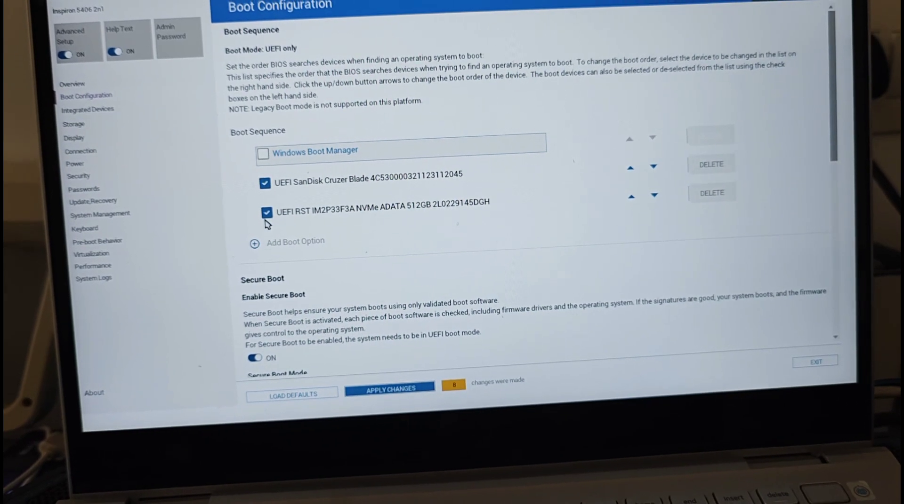
left_click(264, 210)
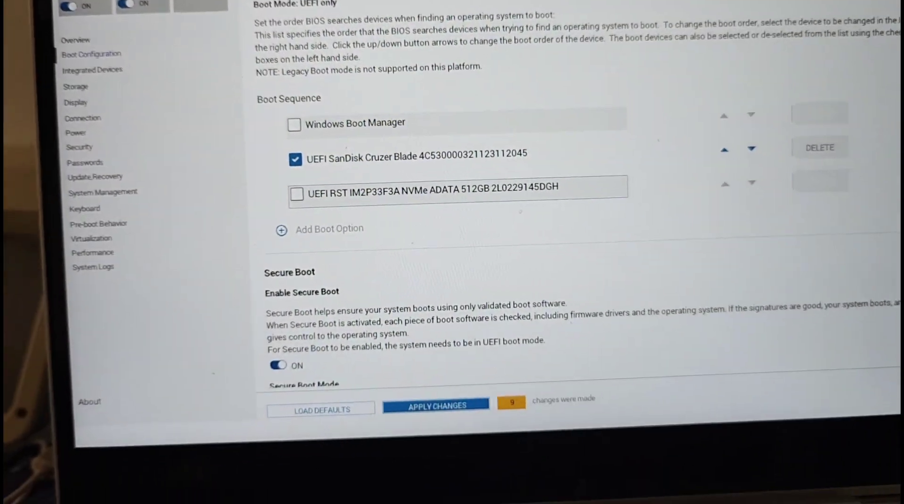
Step: Turn off Secure Boot, apply the BIOS changes without saving them as custom user settings, and exit the setup
scroll(377, 245, "down", 3)
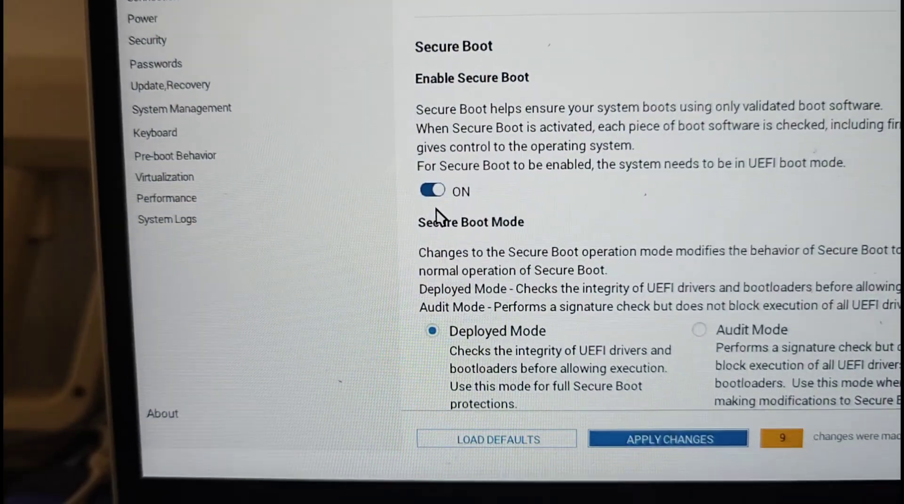
left_click(429, 213)
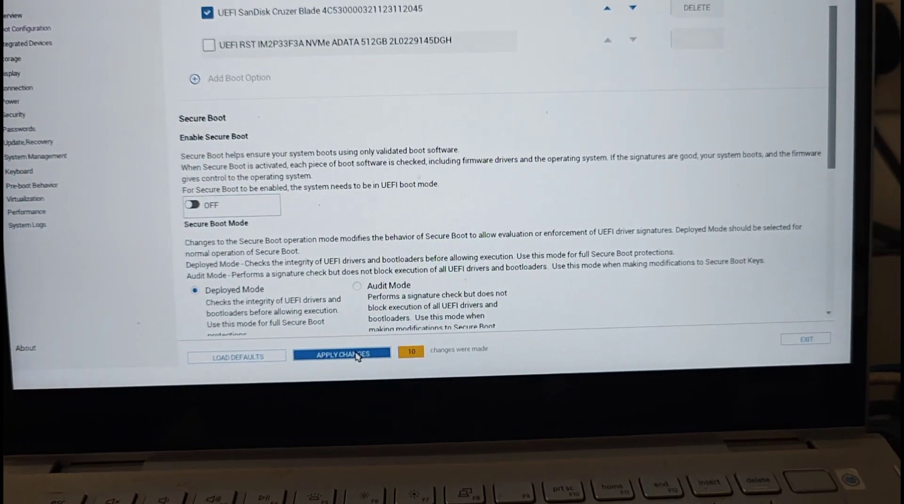
left_click(360, 361)
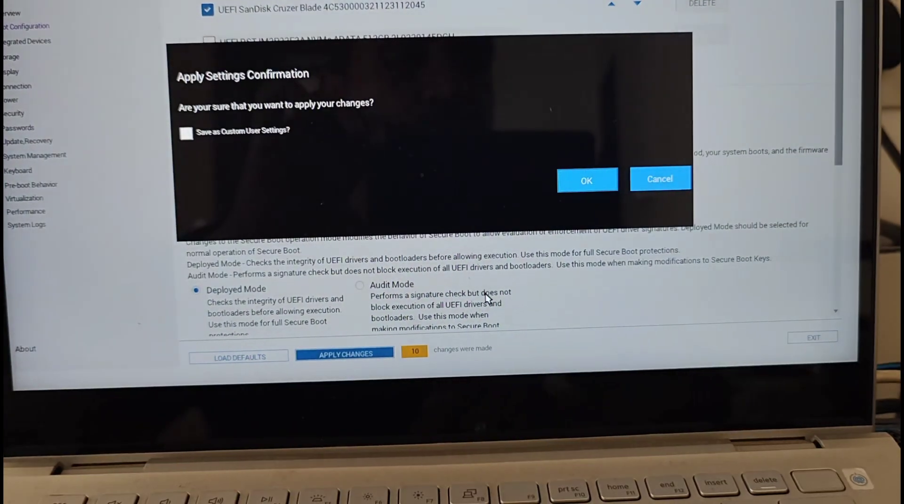
left_click(586, 180)
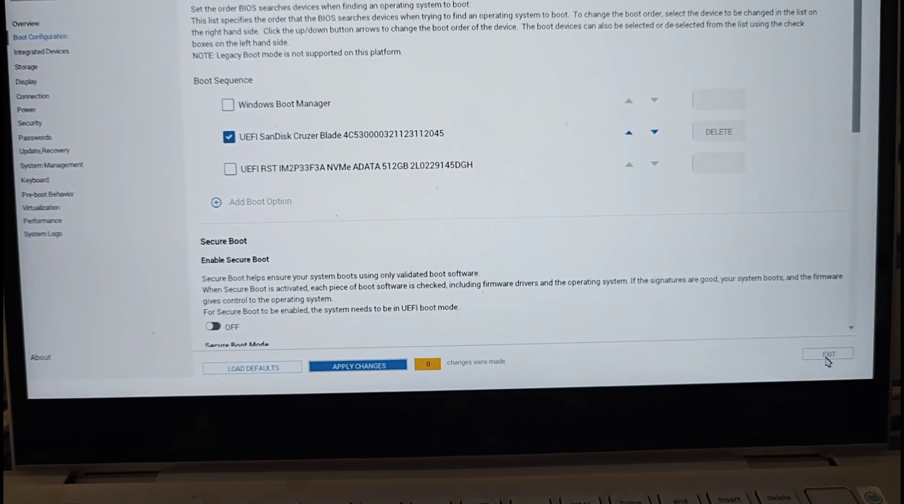
left_click(827, 353)
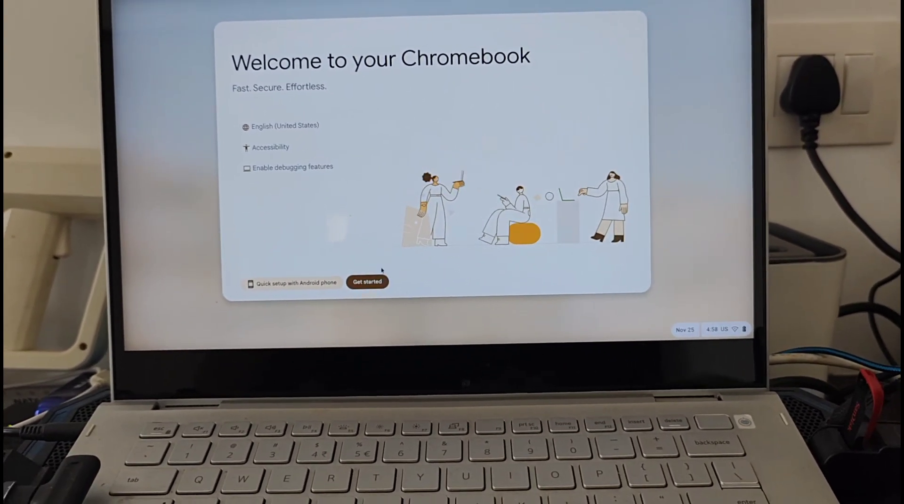
Step: Start the ChromeOS first-time setup and accept the Google terms and data-control settings
left_click(358, 286)
left_click(491, 133)
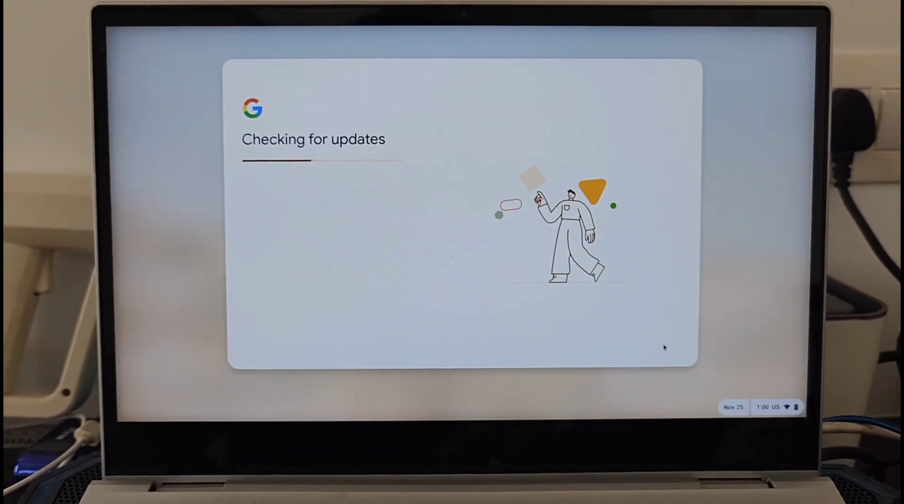
left_click(620, 200)
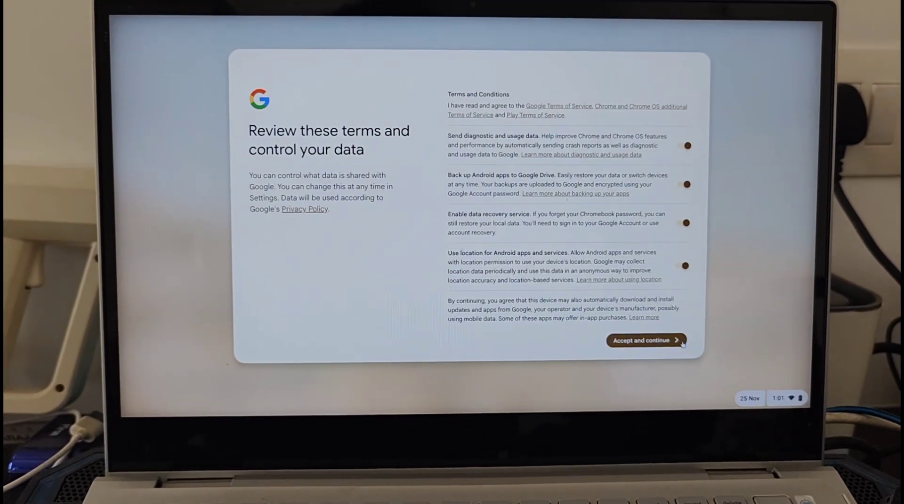
left_click(645, 338)
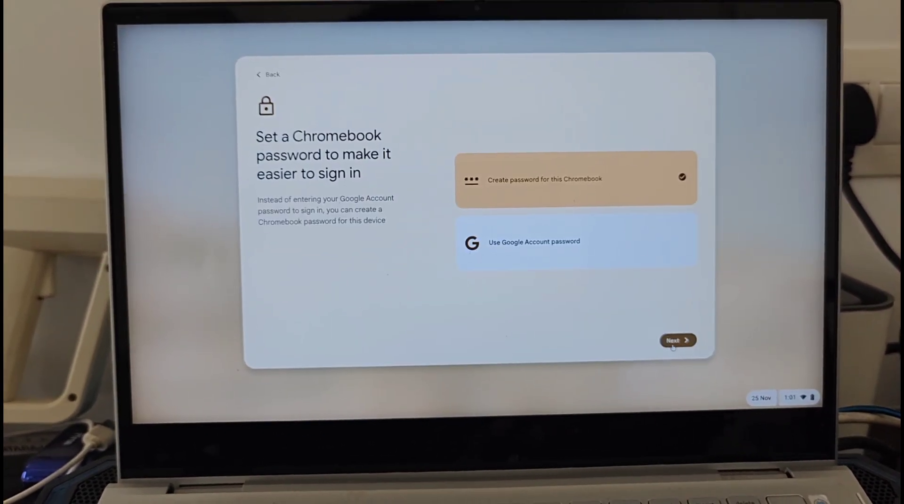
Step: Confirm the Chromebook sign-in password option and skip installing the suggested Google Play Store apps
key("Down")
left_click(673, 342)
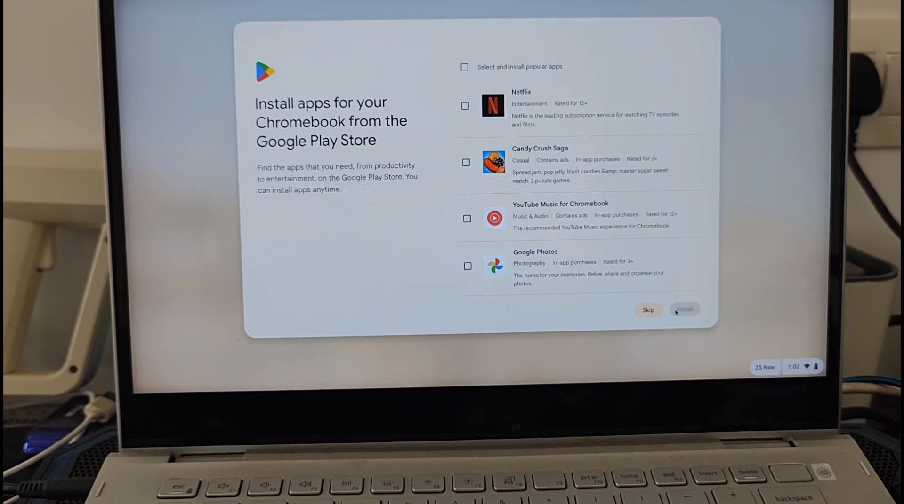
left_click(634, 328)
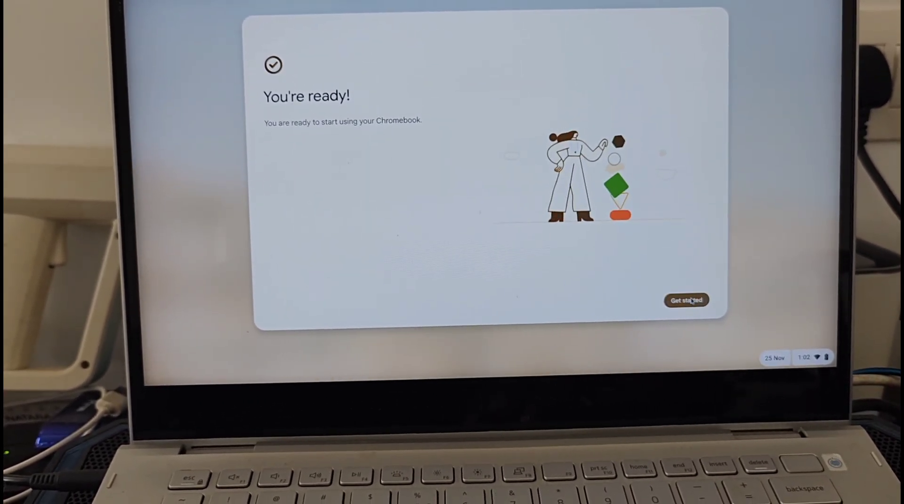